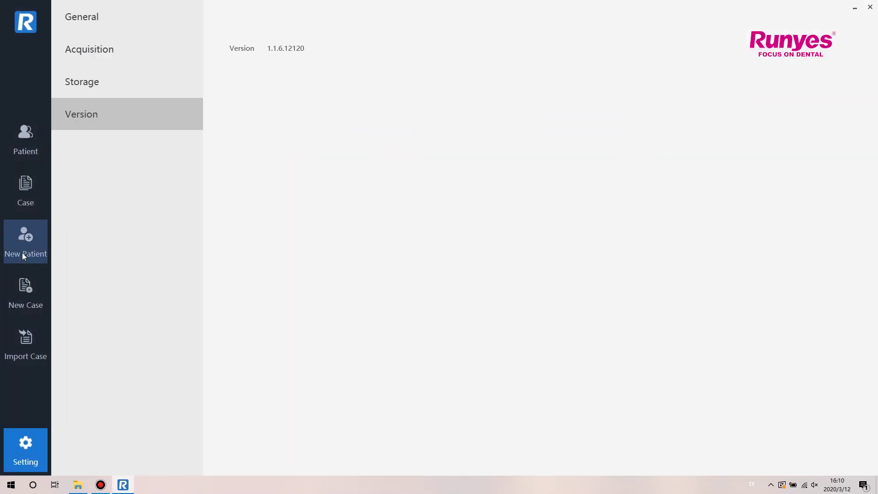
- Start a new patient record, enter Runyes as the name, and view the birthday calendar
left_click(22, 255)
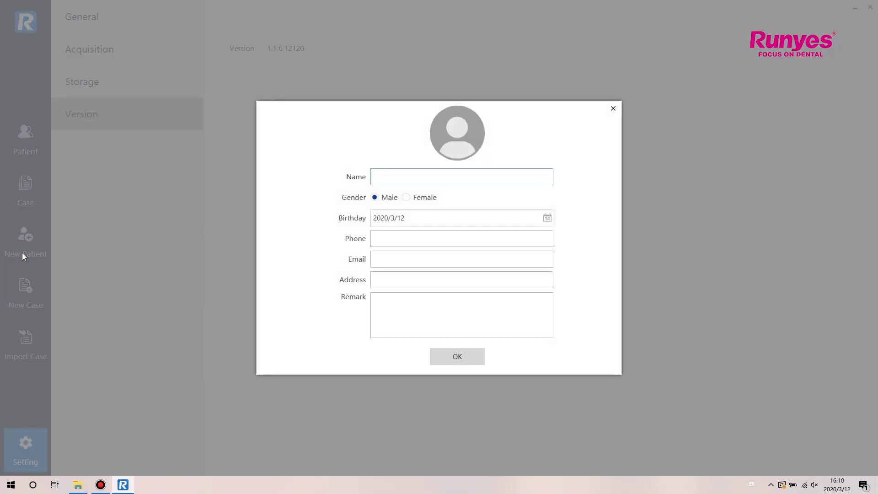
type("Runyes")
left_click(546, 218)
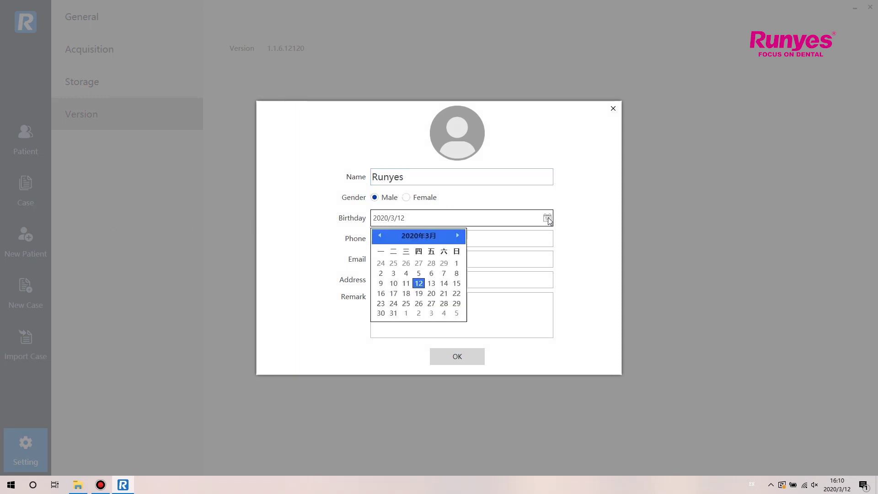
left_click(545, 218)
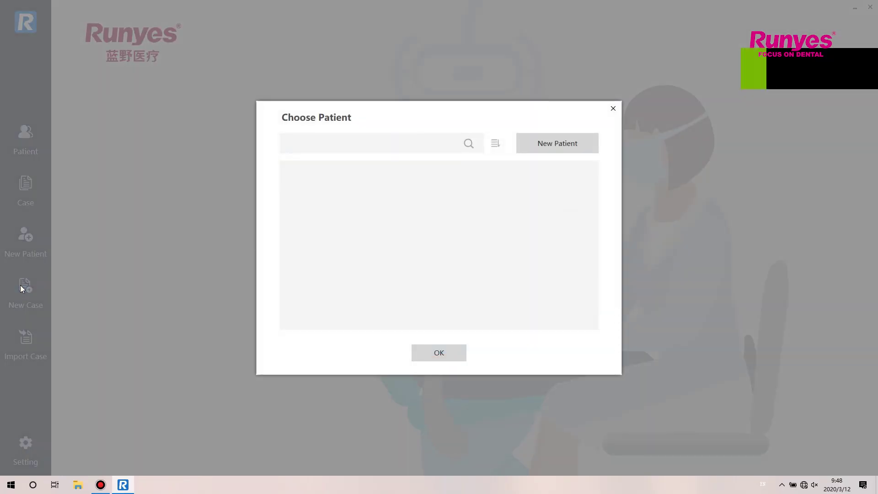
- Start a new patient from the new case's patient selection, enter Runyes as the name, and view the birthday calendar
left_click(532, 141)
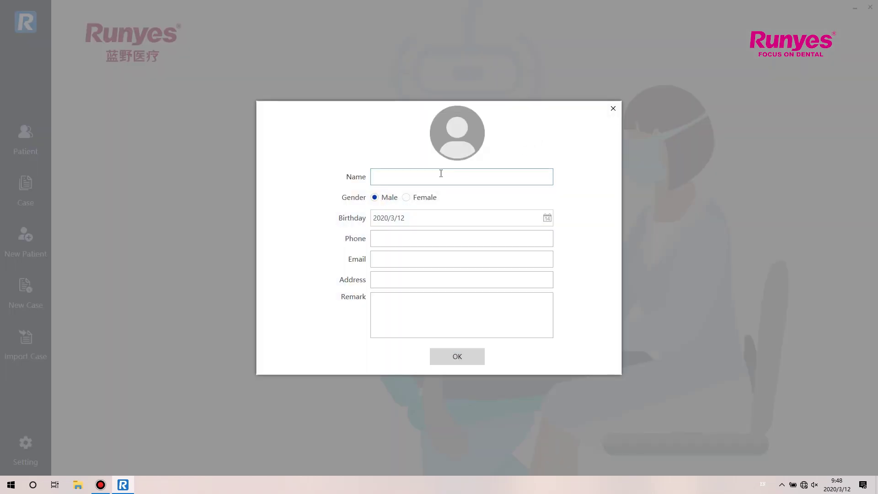
type("Runyes")
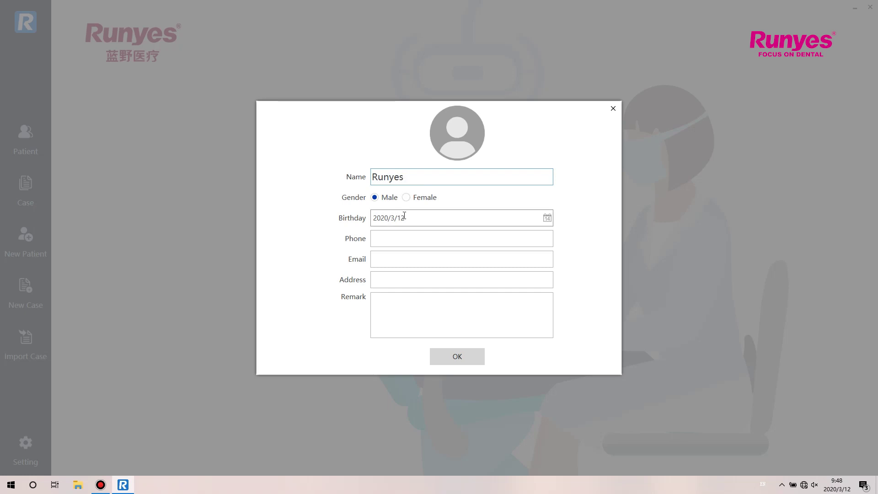
left_click(547, 218)
left_click(547, 219)
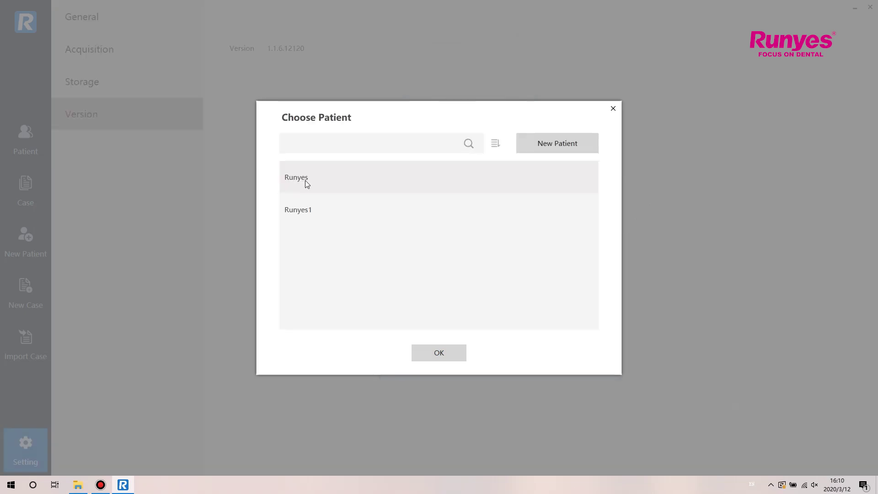
- Choose the existing patient Runyes for the new case and confirm the selection
left_click(305, 181)
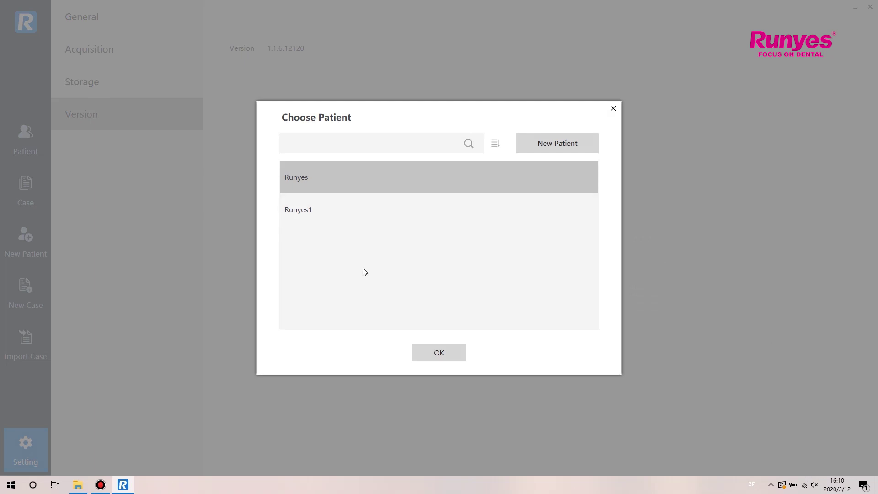
left_click(429, 352)
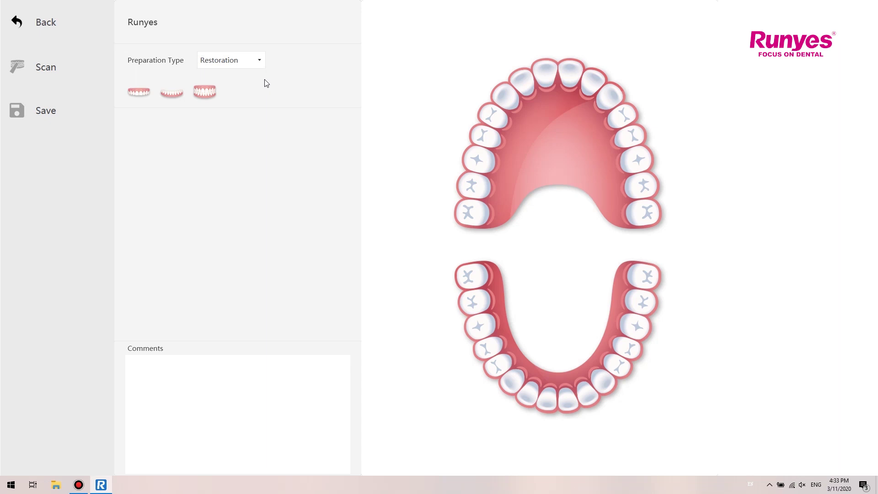
- Switch the case's preparation type to Orthodontics, to Implant, and back to Restoration
left_click(259, 64)
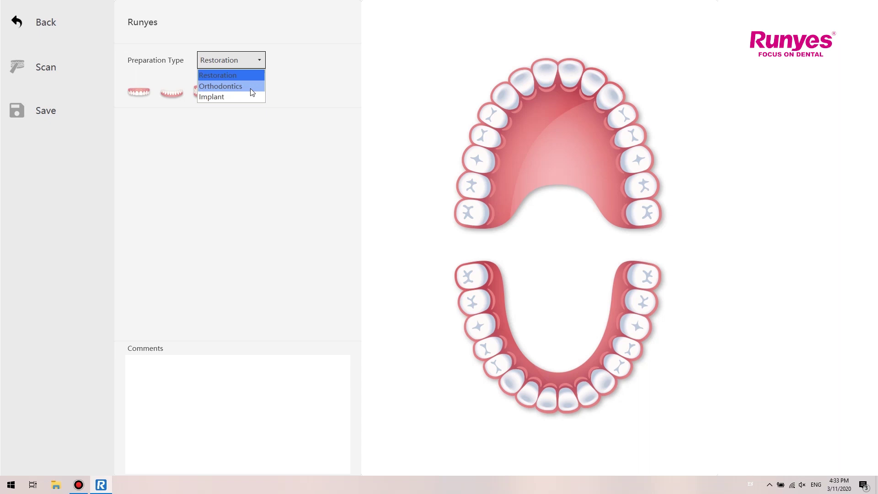
left_click(251, 86)
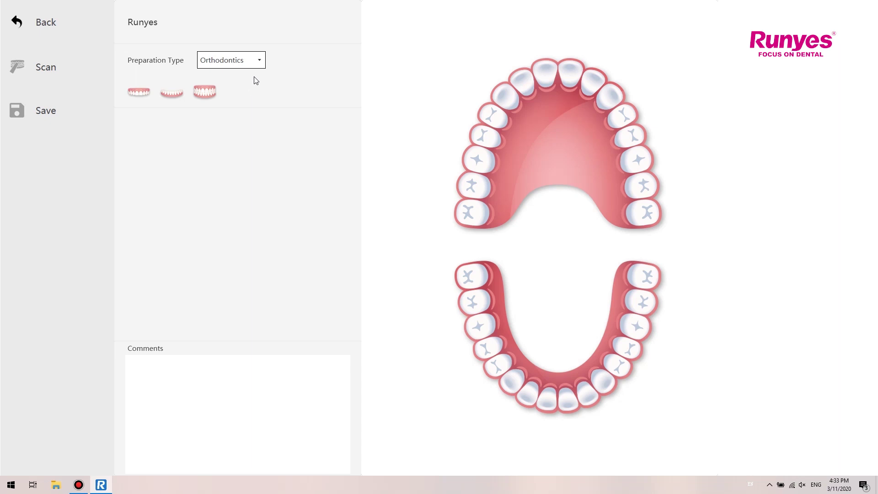
left_click(259, 64)
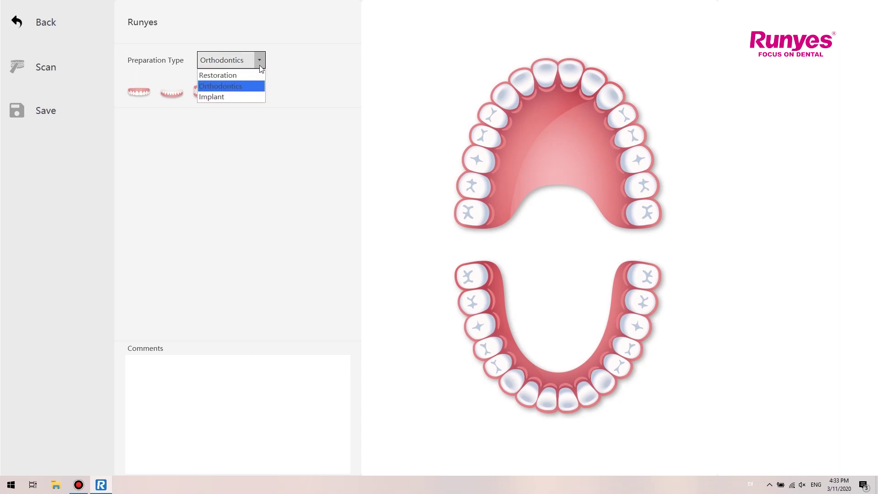
left_click(245, 97)
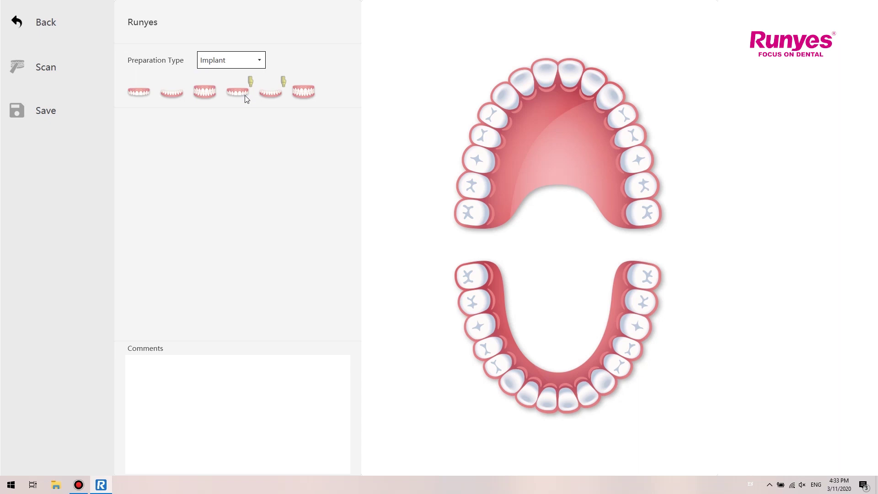
left_click(258, 66)
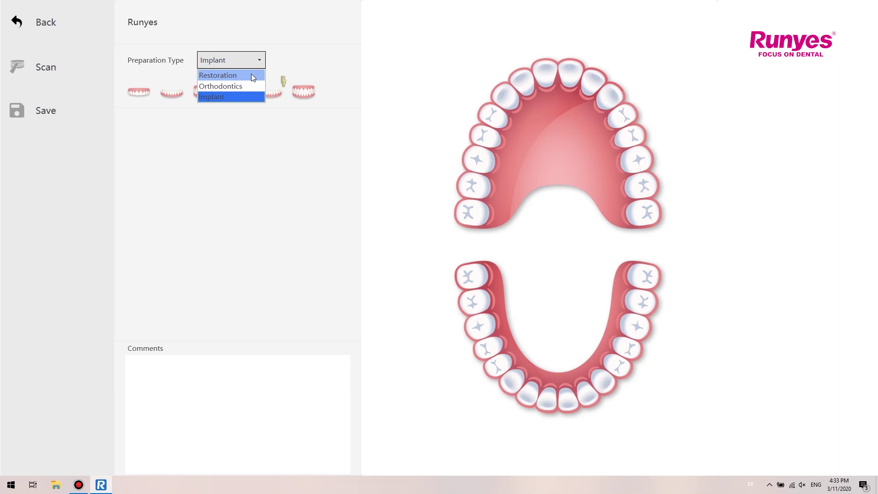
left_click(252, 75)
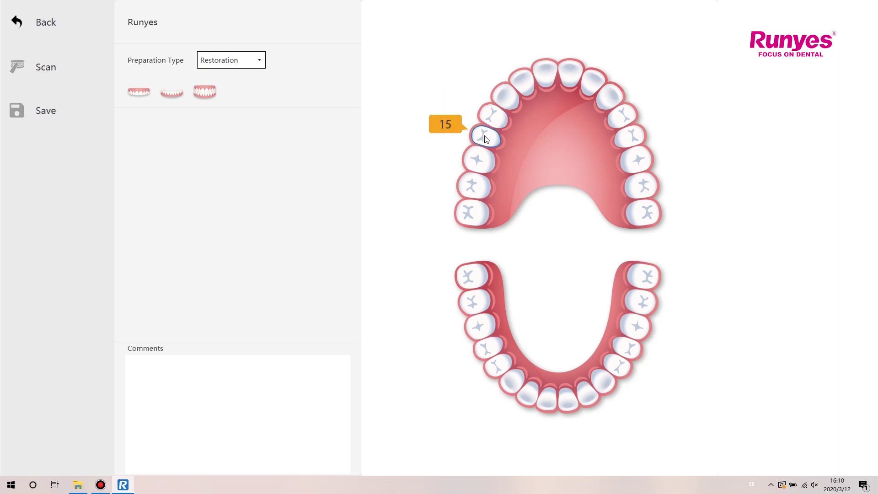
- Define tooth 15 as a Crown with subtype Anatomic crown, implant Custom Abutment and material NP Metal
left_click(485, 138)
left_click(345, 159)
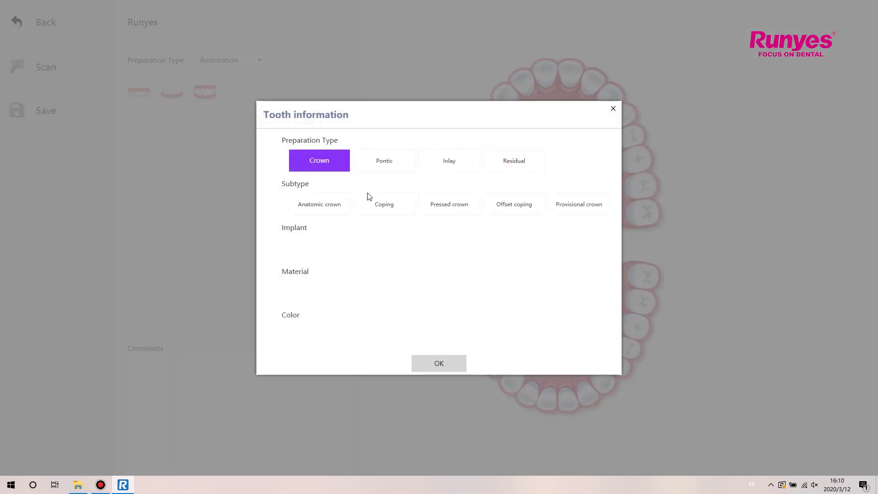
left_click(341, 206)
left_click(389, 249)
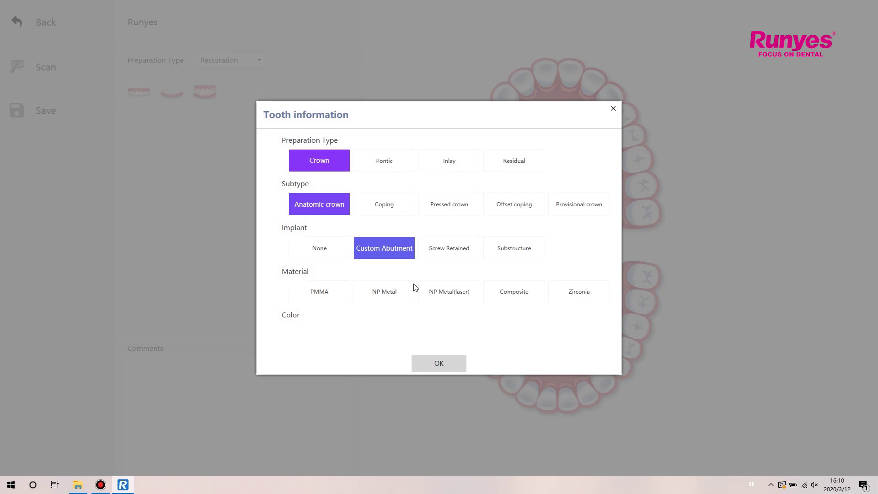
left_click(402, 294)
left_click(446, 361)
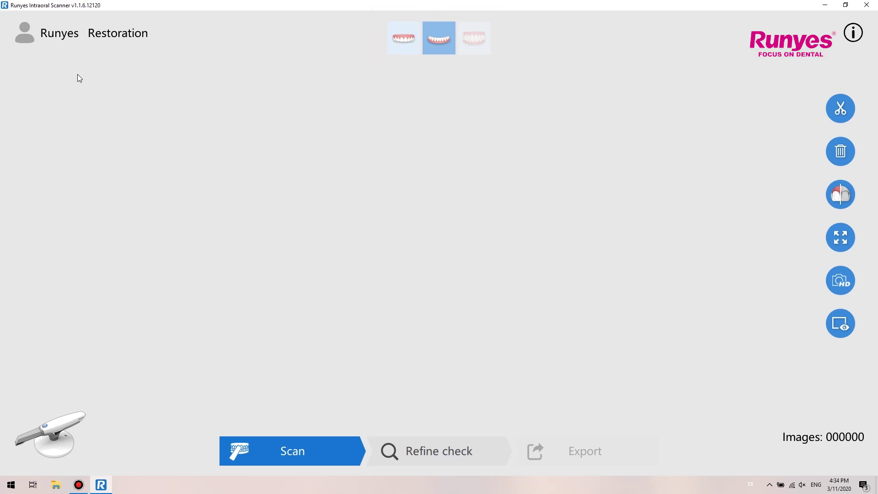
- View the scanner's serial number, firmware and software version information, and close it
left_click(853, 37)
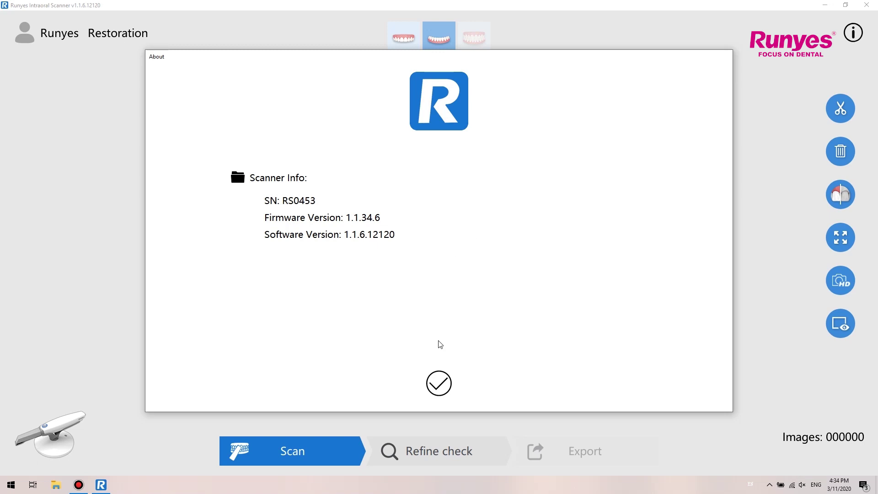
left_click(438, 383)
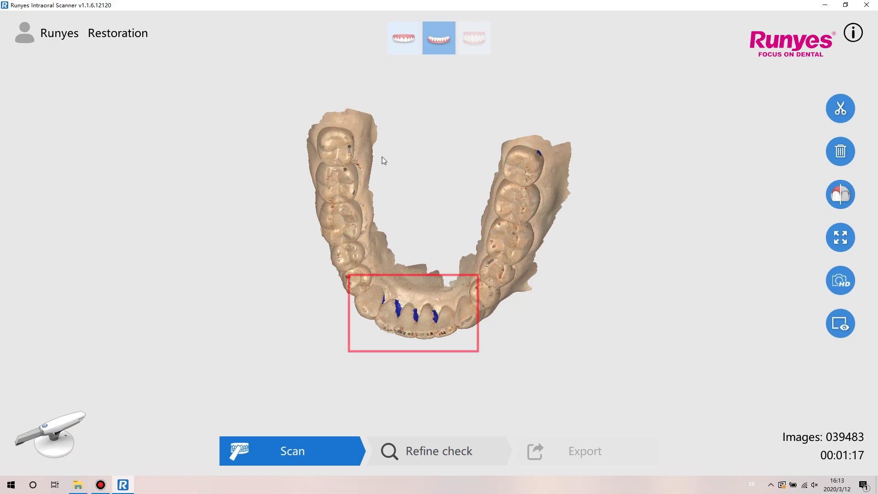
- Cut away the excess gum tissue at the outer rear edge of the lower-jaw scan
left_click_drag(449, 291, 488, 106)
left_click_drag(475, 320, 496, 199)
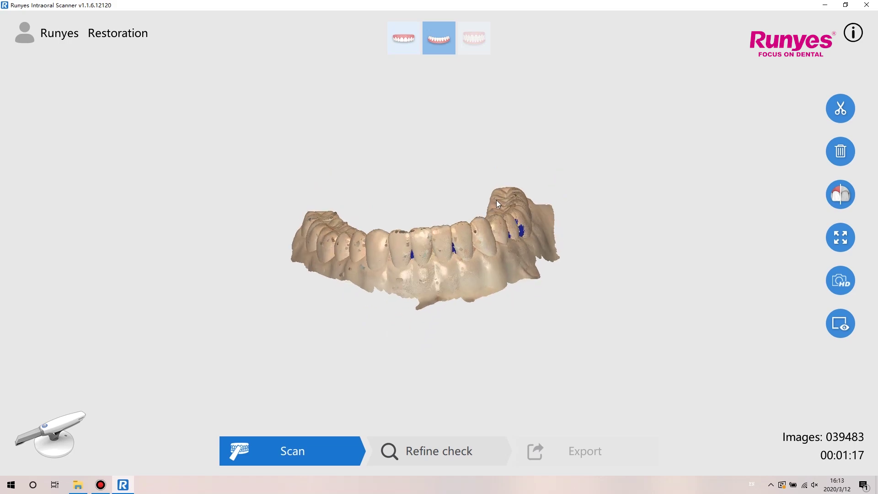
scroll(539, 236, "up", 4)
left_click_drag(619, 254, 641, 258)
scroll(552, 275, "down", 1)
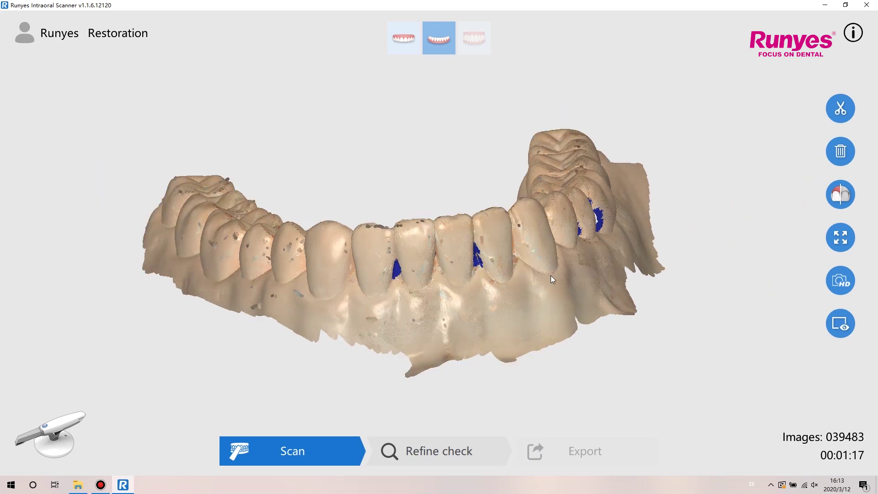
left_click_drag(603, 284, 575, 256)
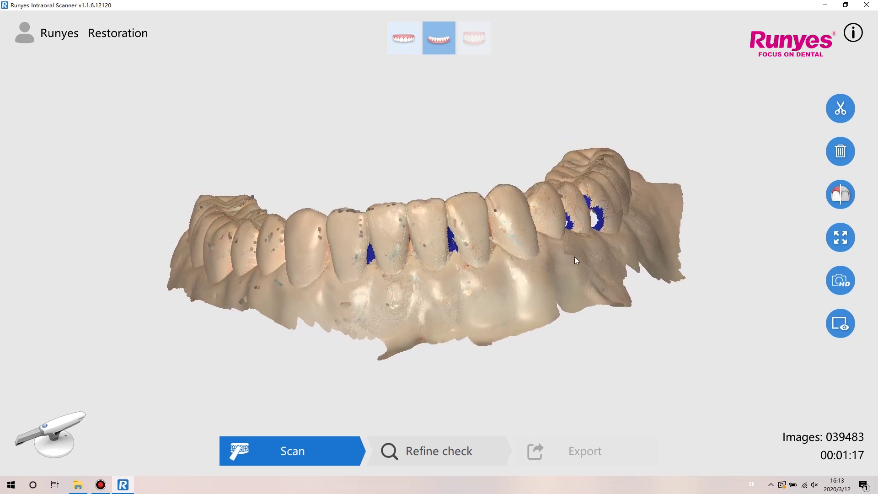
left_click(840, 109)
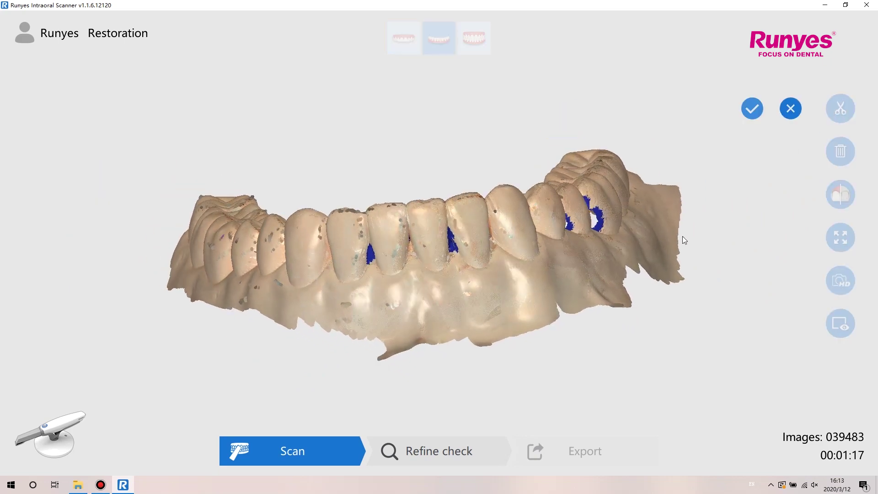
mouse_move(636, 292)
left_mouse_down()
mouse_move(641, 252)
mouse_move(673, 221)
mouse_move(695, 220)
mouse_move(721, 256)
mouse_move(722, 296)
left_mouse_up()
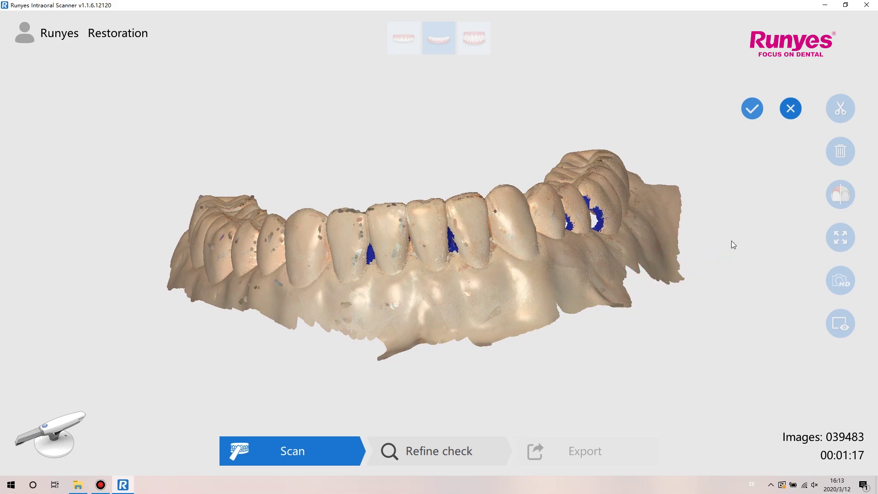
left_click(756, 111)
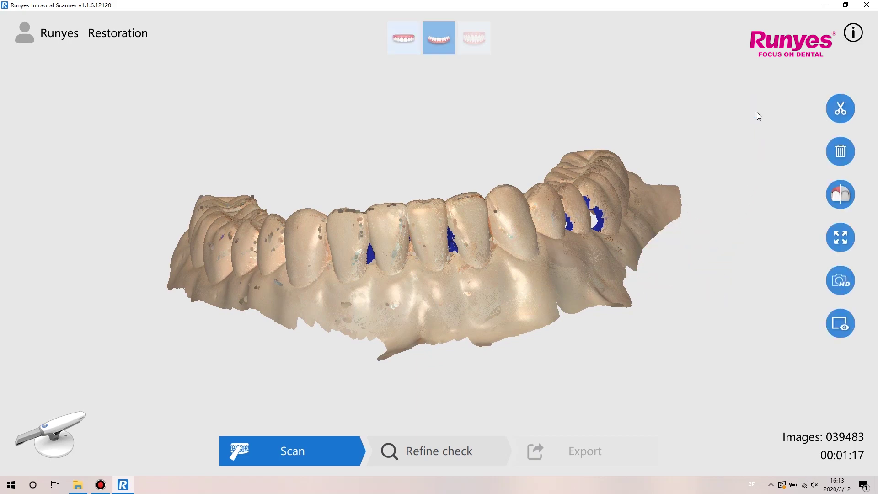
- Request deletion of the current model but decline it, and switch the model's natural color display off and back on
left_click(838, 153)
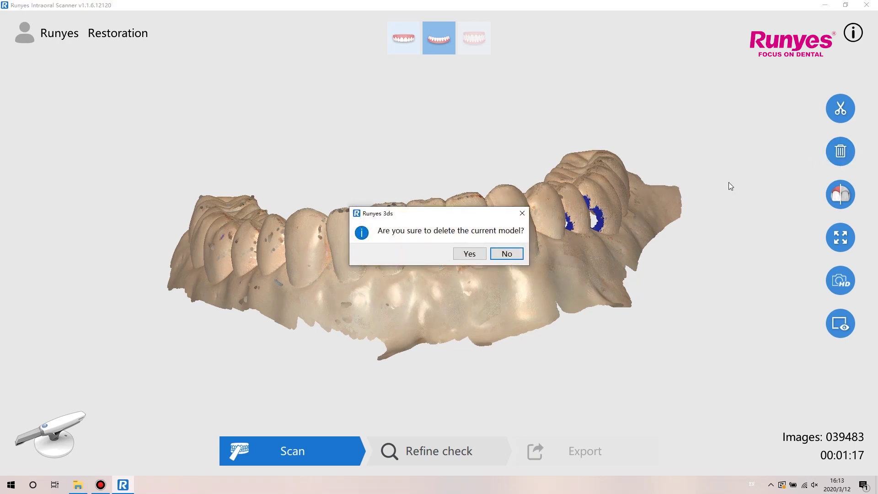
left_click(507, 254)
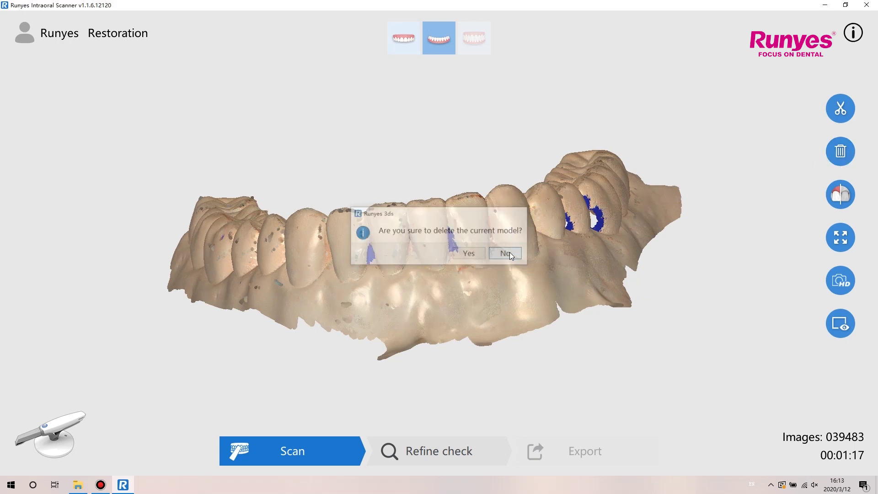
left_click(838, 188)
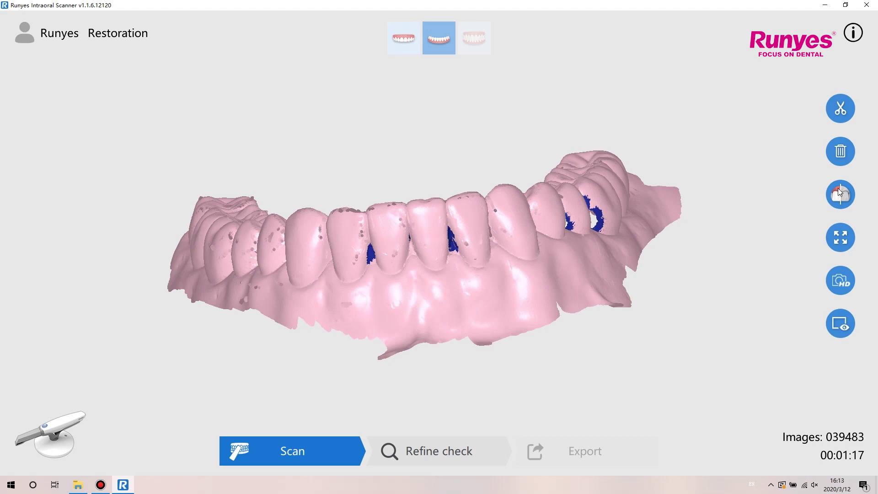
left_click(840, 192)
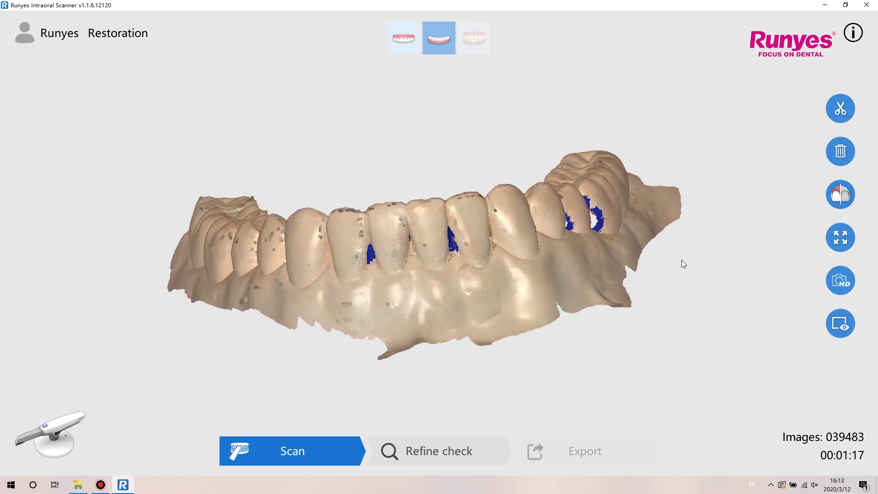
- Inspect the front teeth of the lower-jaw model up close and reset the model to its default view
left_click_drag(682, 260, 609, 287)
scroll(609, 287, "up", 4)
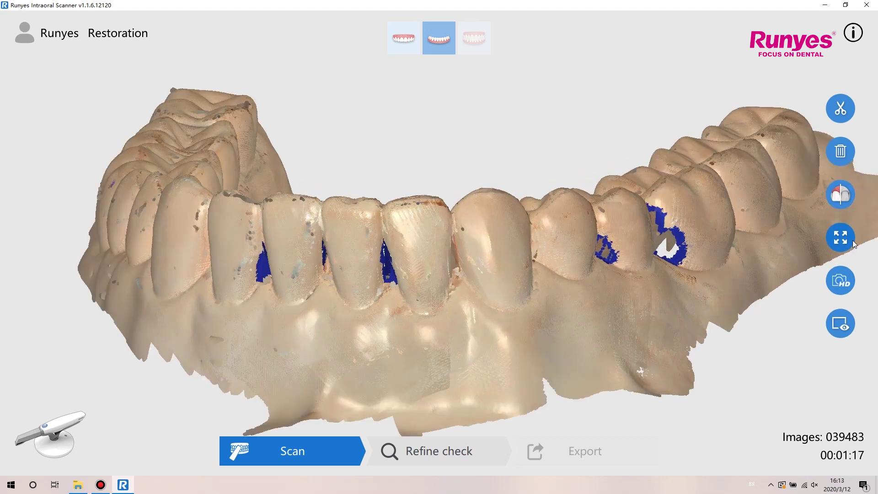
left_click(848, 241)
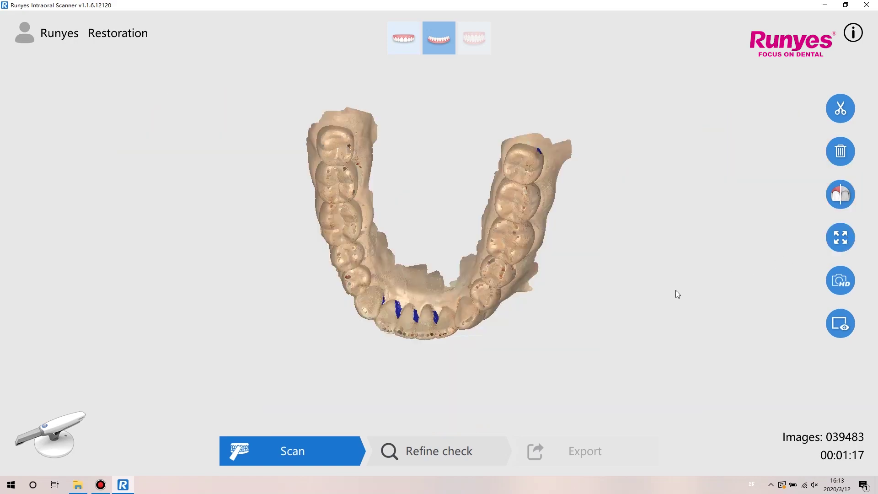
- Inspect the lower-jaw model from the front and open the HD camera
left_click_drag(506, 330, 554, 164)
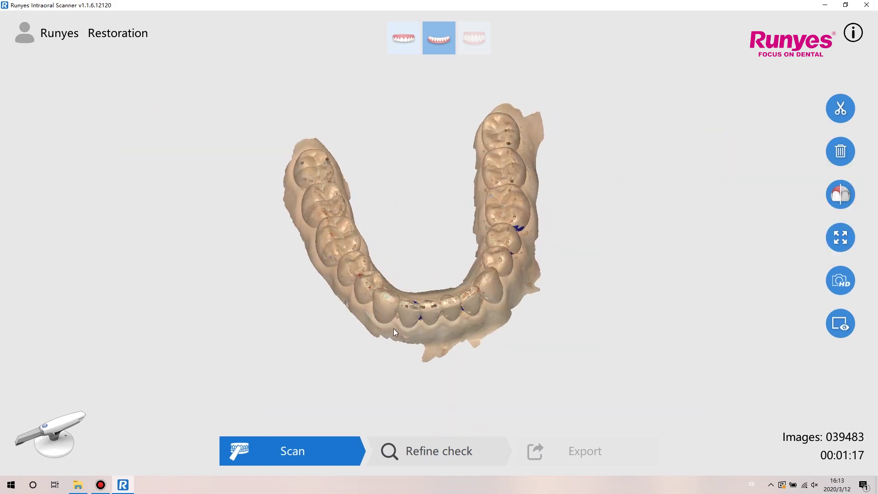
left_click_drag(396, 332, 377, 183)
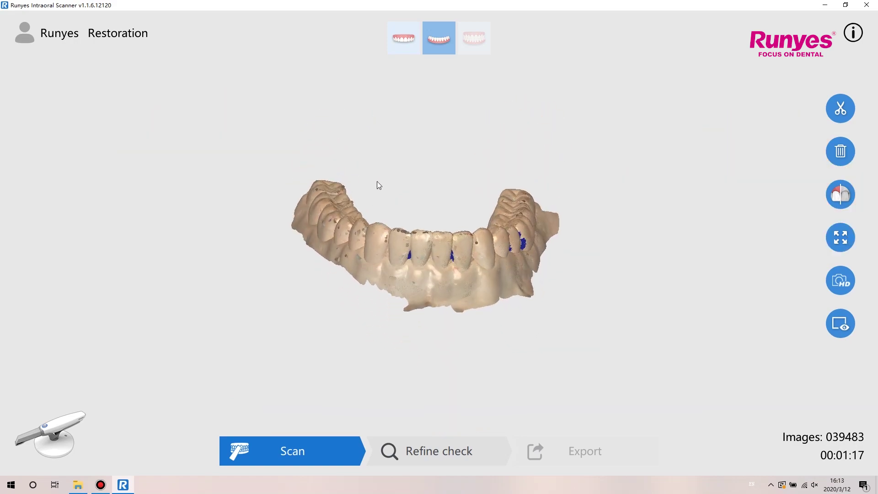
left_click(847, 286)
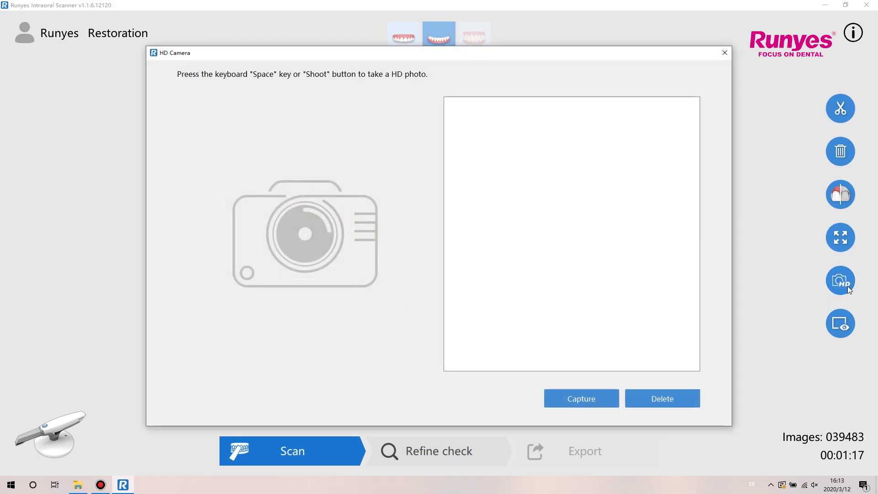
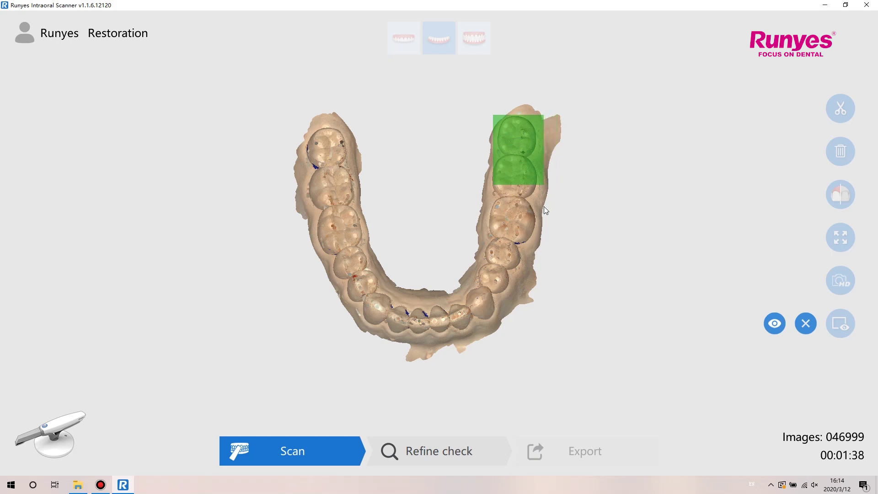
- Preview the selected rear molar area of the lower-jaw scan from several angles, and exit the area preview tool
left_click(775, 325)
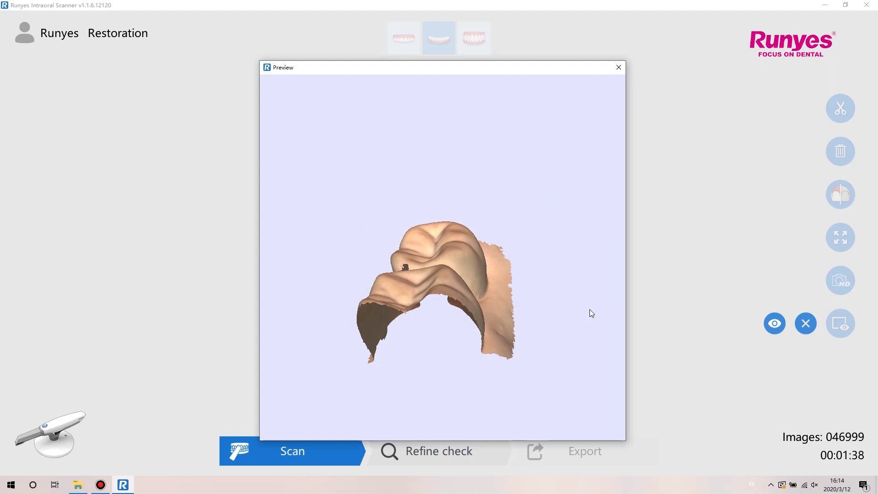
left_click_drag(591, 313, 552, 321)
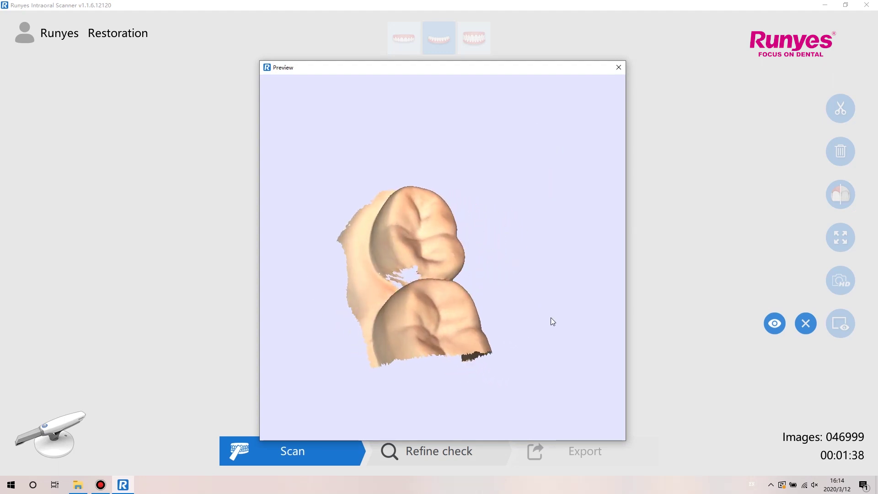
left_click(619, 67)
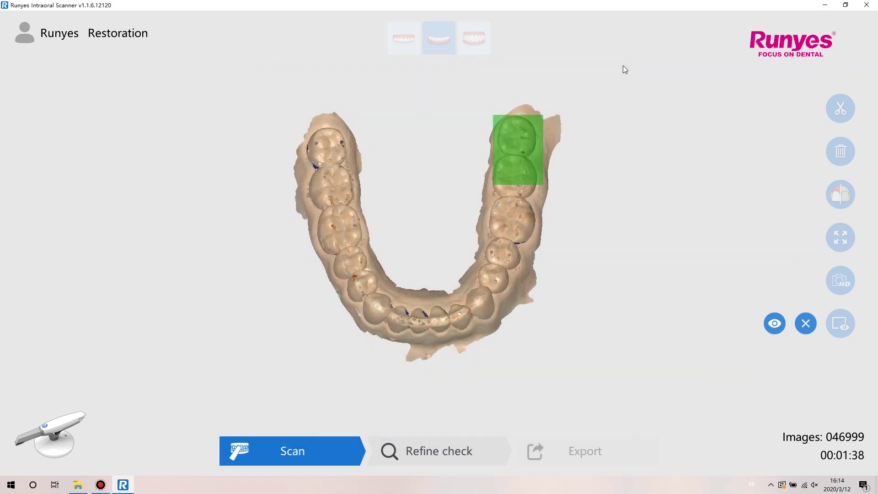
left_click(805, 324)
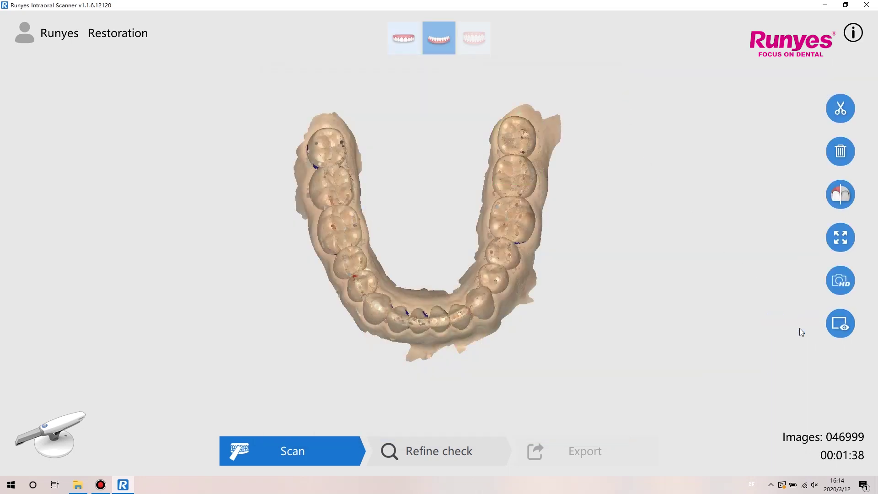
- Scan the upper jaw and inspect the model from the front
left_click(408, 40)
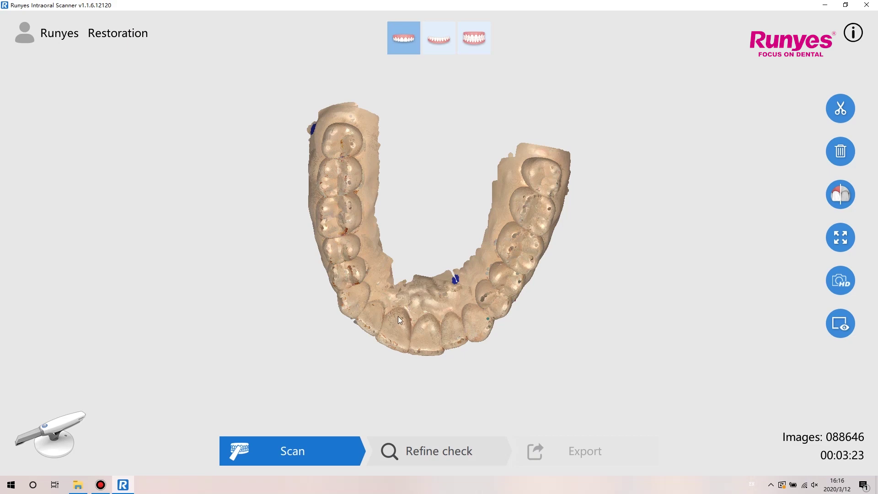
left_click_drag(399, 319, 409, 199)
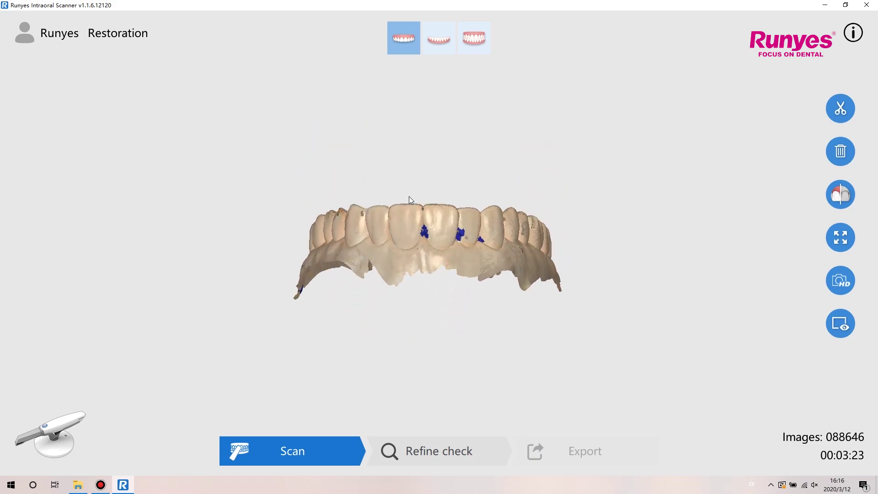
- Scan the bite on both sides as Occlusion 1 and Occlusion 2, checking the aligned jaws from the front
left_click(470, 46)
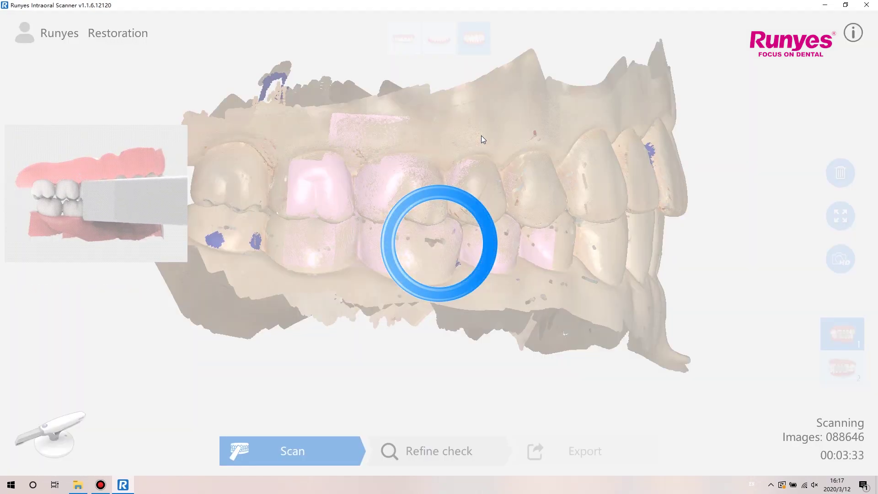
scroll(484, 141, "down", 5)
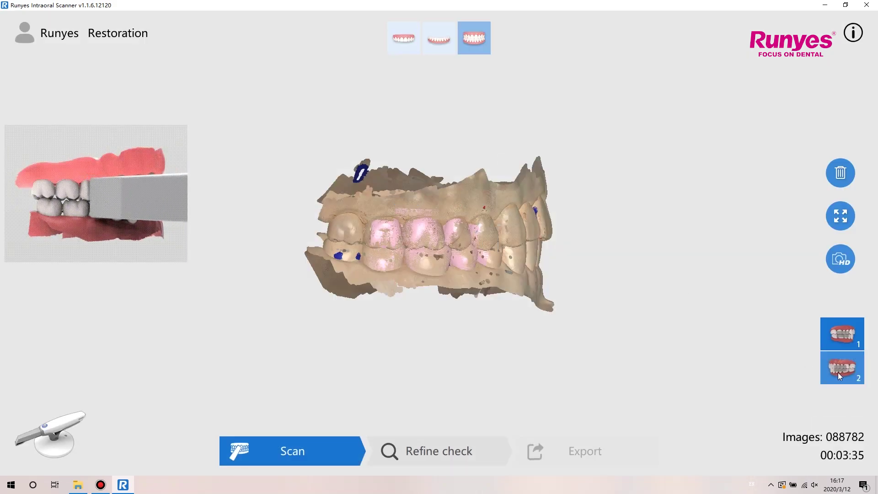
left_click(840, 372)
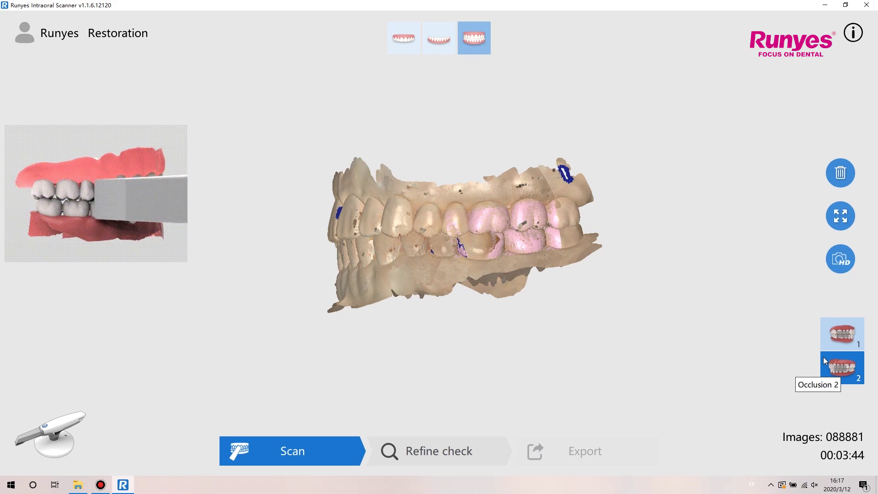
left_click_drag(450, 258, 728, 284)
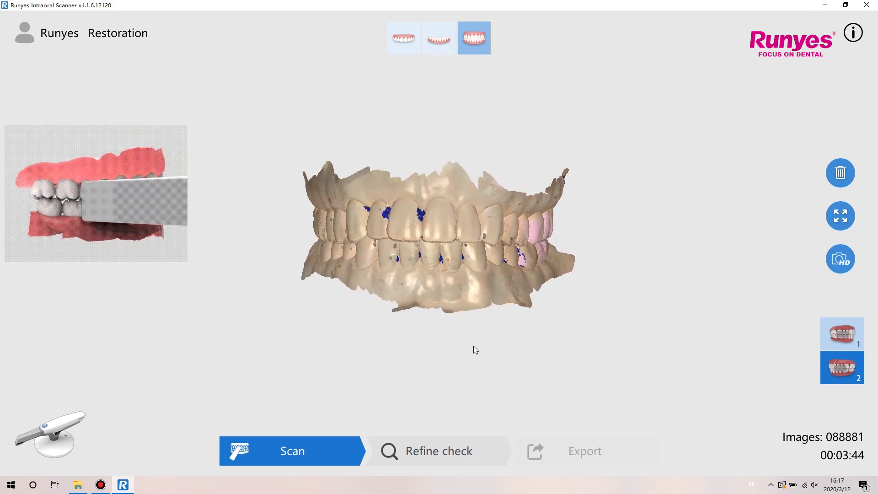
- Process the scans for the refine check and display the occlusal distance map with the two jaws opened apart
left_click(457, 452)
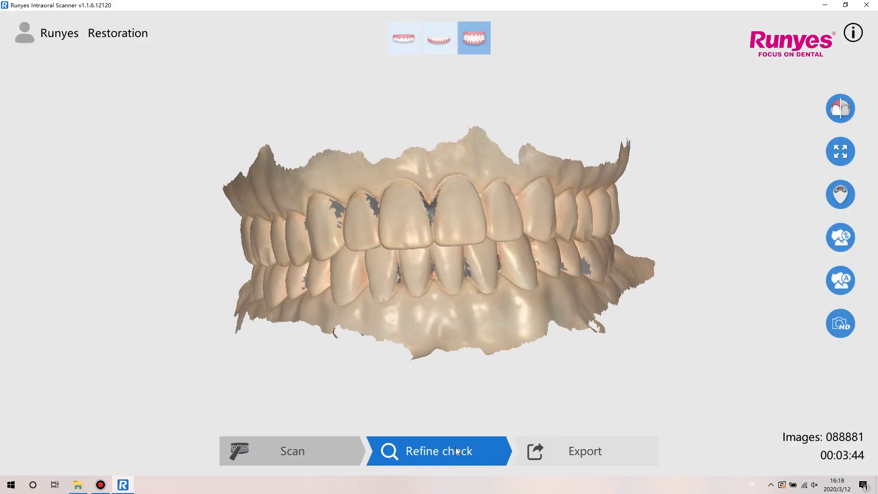
left_click(841, 198)
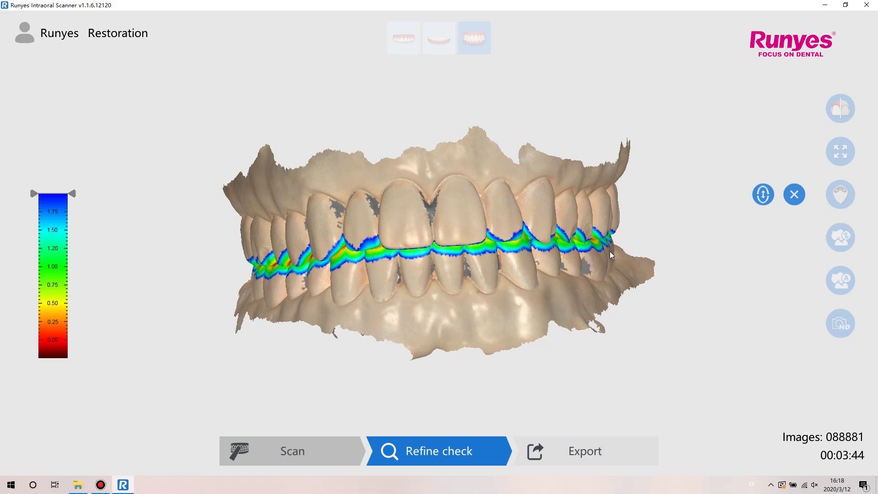
left_click_drag(610, 251, 498, 290)
left_click(762, 196)
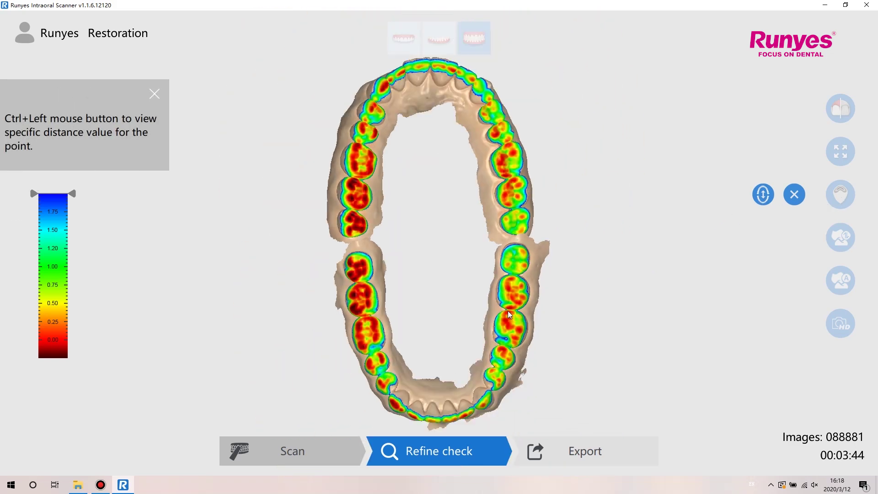
- Limit the occlusal distance color scale to about 1.20, read the distance at points on the molars, and close the analysis
left_click_drag(452, 298, 478, 262)
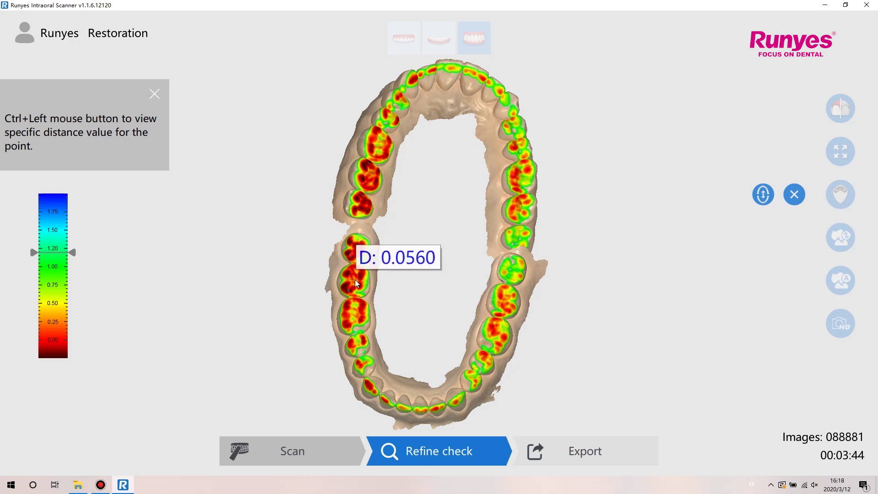
left_click_drag(358, 345, 359, 347, "ctrl")
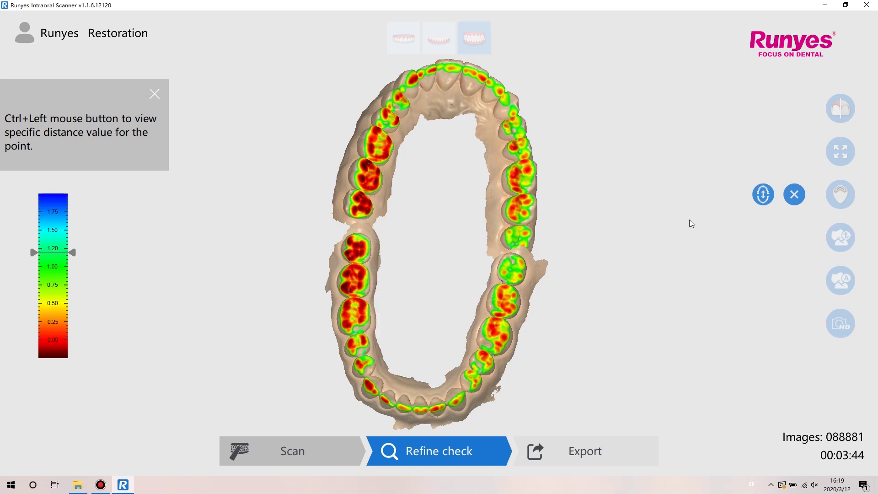
left_click(786, 197)
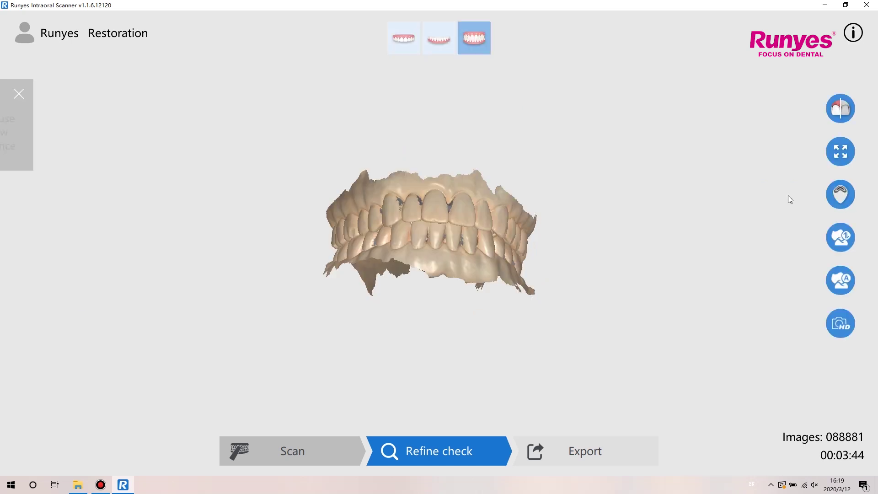
- Try the manual occlusion adjustment by marking points on the upper and lower molars, and cancel it
left_click(832, 239)
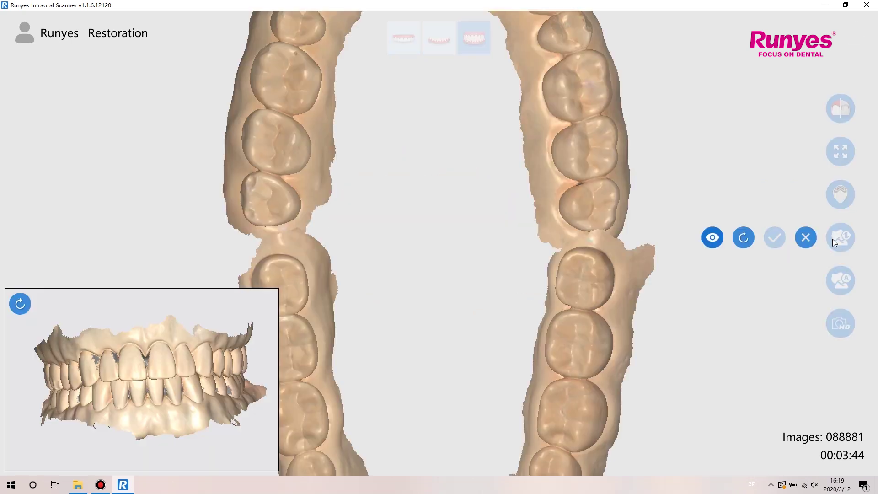
scroll(508, 216, "down", 5)
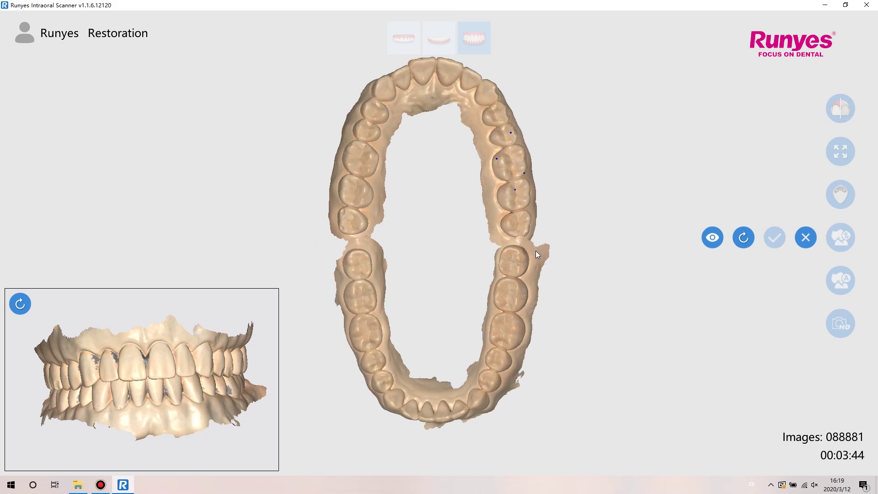
left_click(522, 327)
left_click(805, 237)
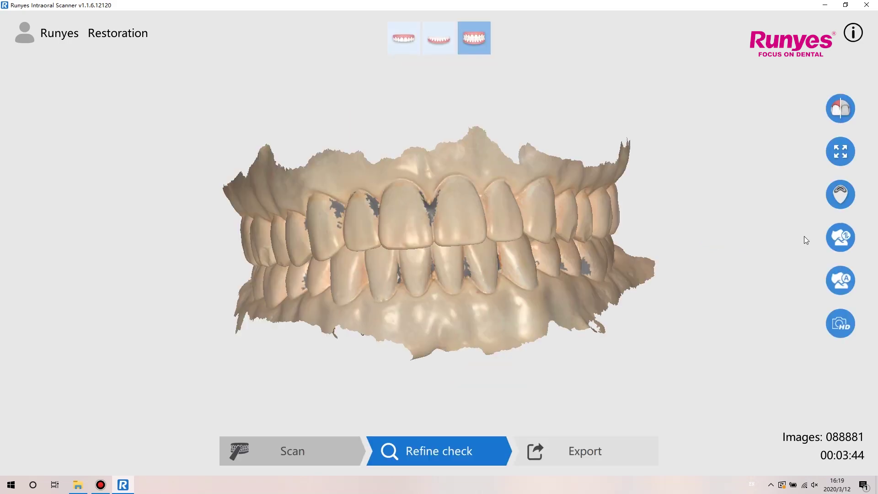
- Adjust the occlusion automatically, inspect the corrected jaws from above and from the front, and apply the adjustment
left_click(833, 279)
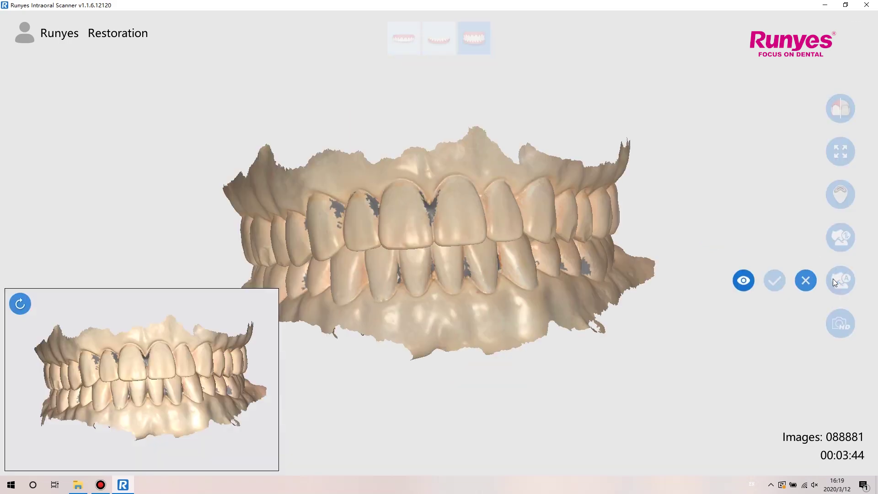
left_click_drag(587, 246, 526, 333)
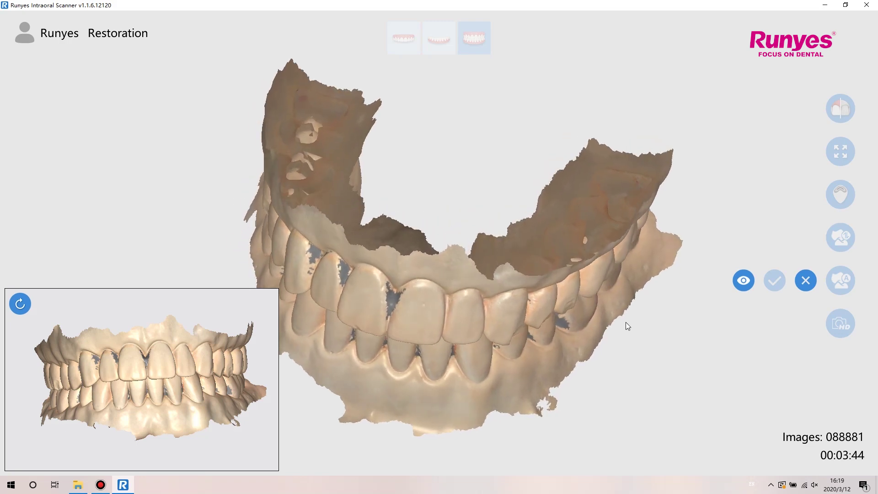
left_click(747, 282)
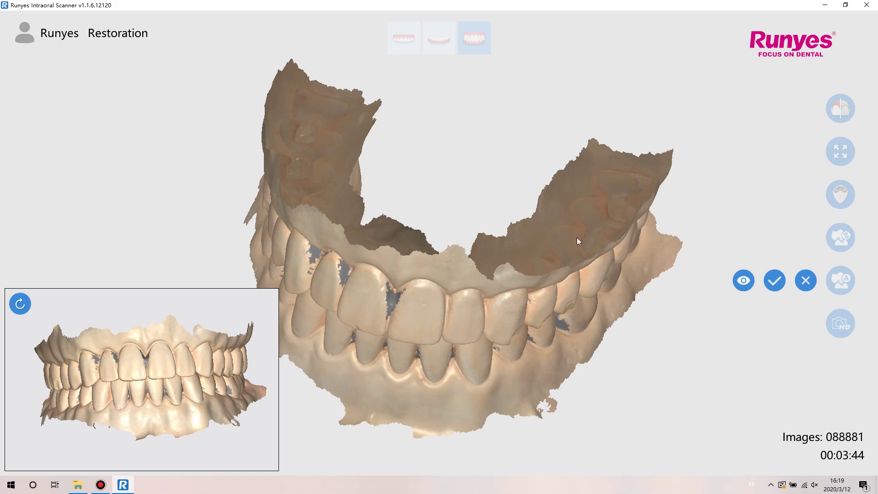
left_click_drag(577, 237, 314, 213)
left_click_drag(442, 353, 562, 248)
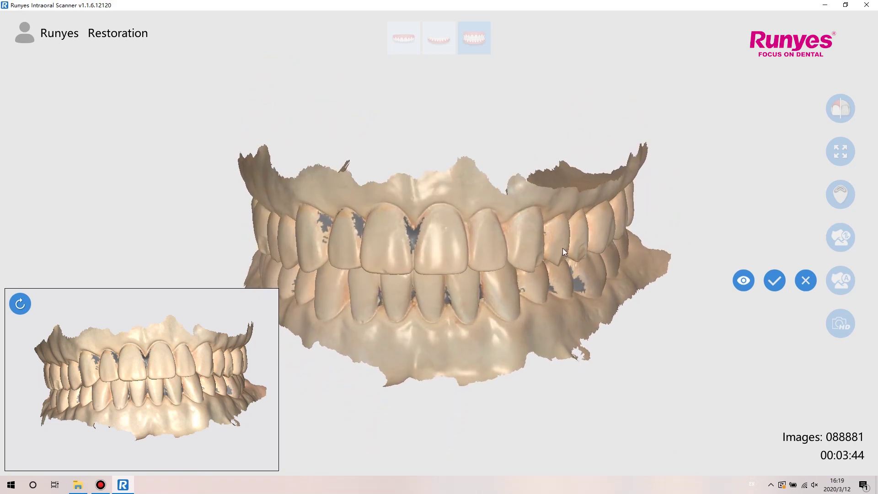
left_click(773, 280)
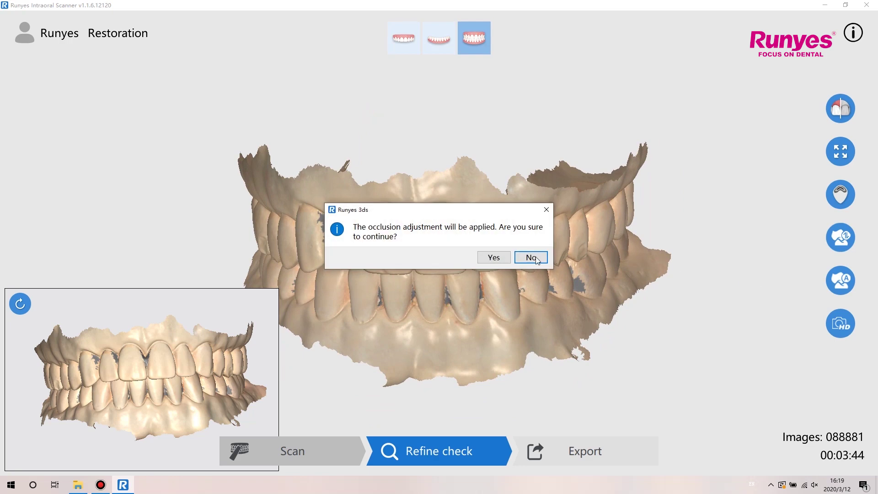
left_click(503, 257)
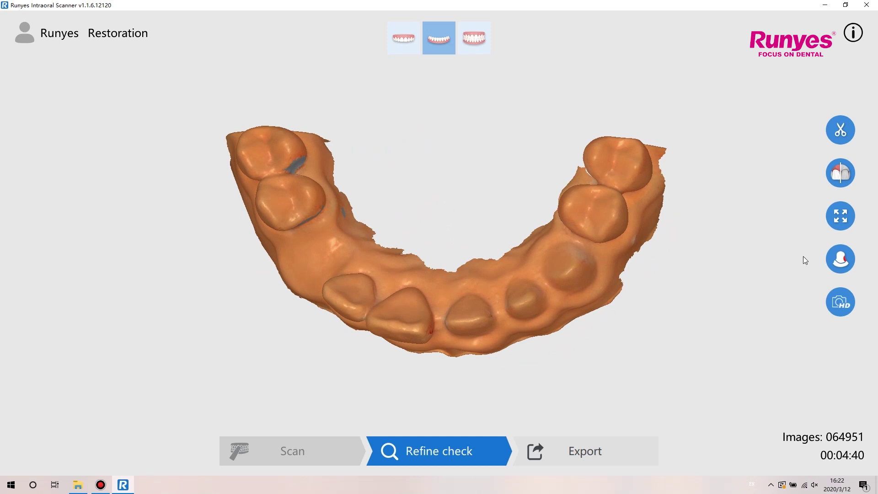
- Check the lower-jaw model for undercuts along an insertion direction set from the current view, and close the check
left_click(841, 259)
left_click_drag(525, 320, 568, 307)
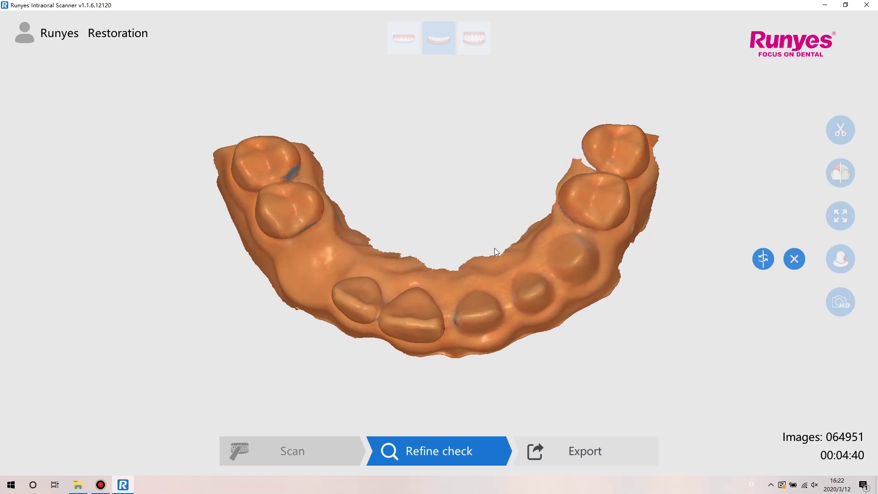
left_click(764, 259)
left_click_drag(540, 244, 583, 332)
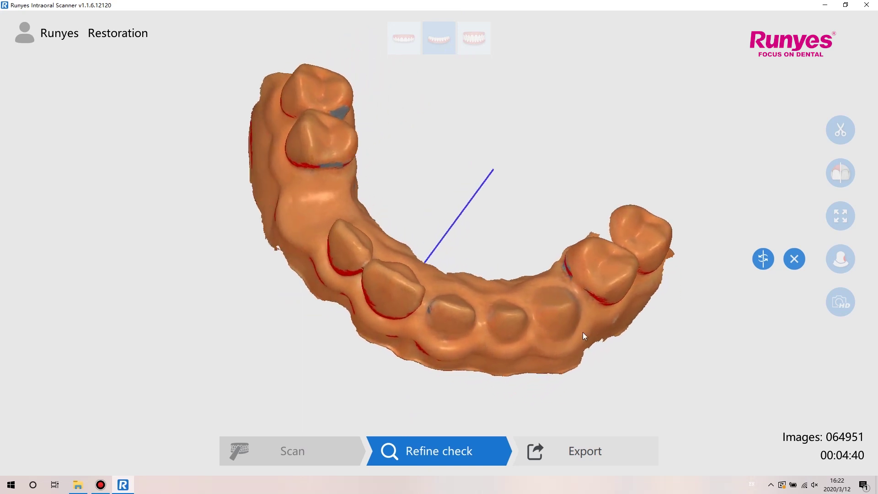
left_click(796, 261)
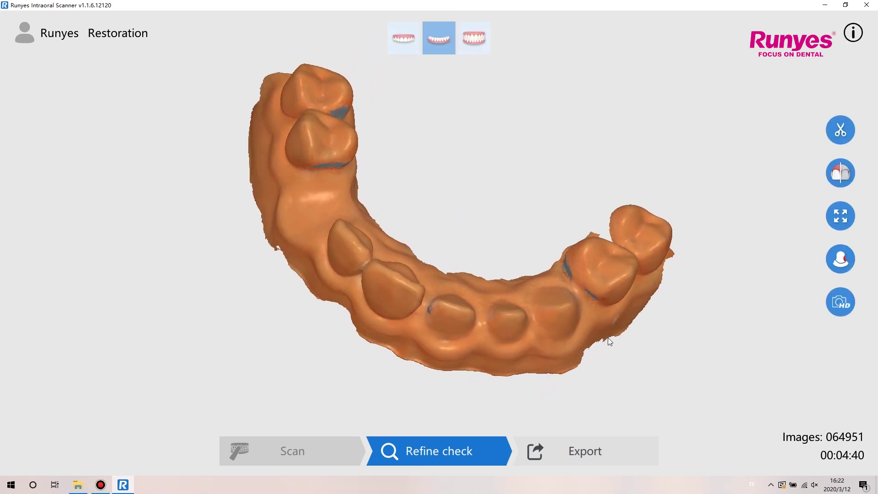
- Export the refined scan models of the restoration case
left_click_drag(653, 435, 631, 365)
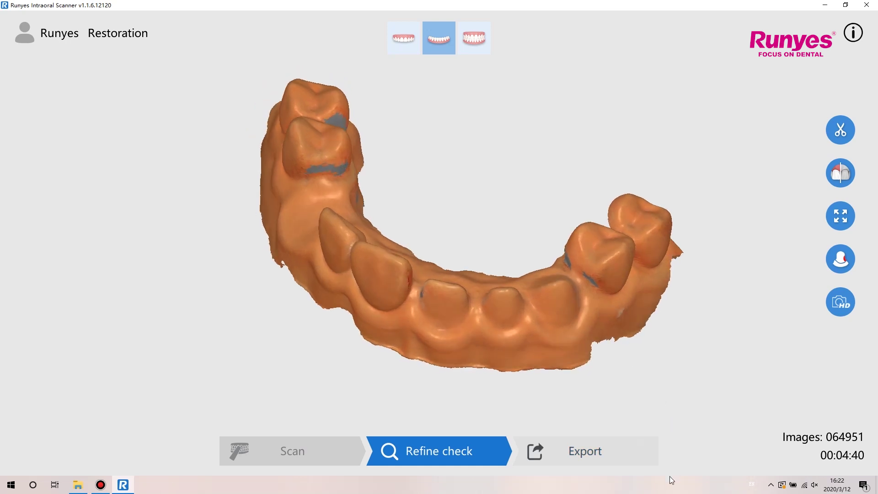
left_click(605, 455)
left_click(403, 253)
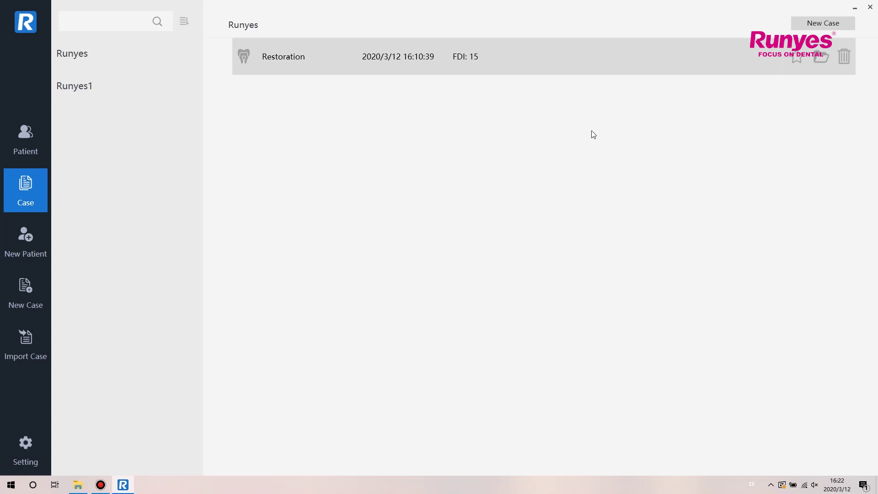
- Open the Restoration case's data folder and inspect the lower-jaw PLY file in the 3D viewer
left_click(826, 59)
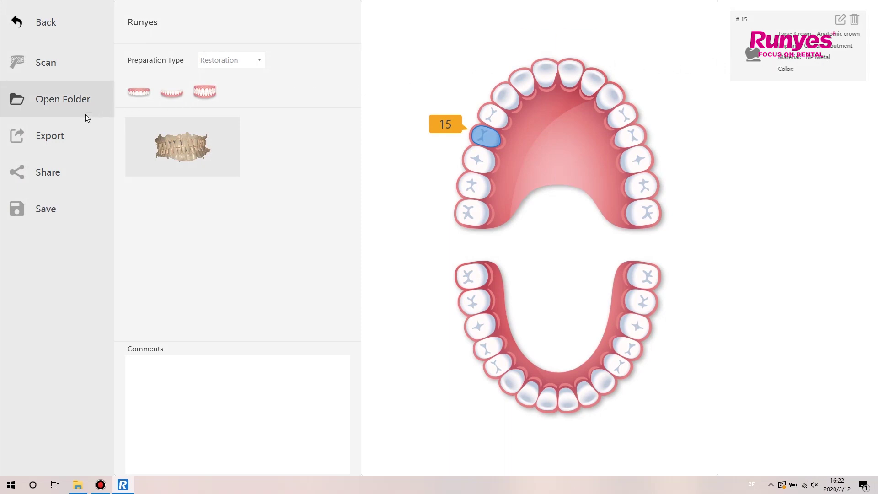
left_click(63, 115)
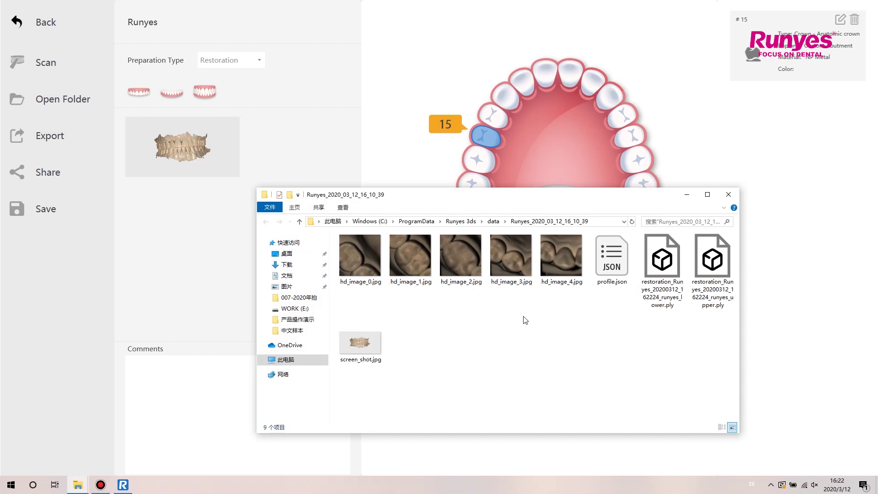
left_click(667, 244)
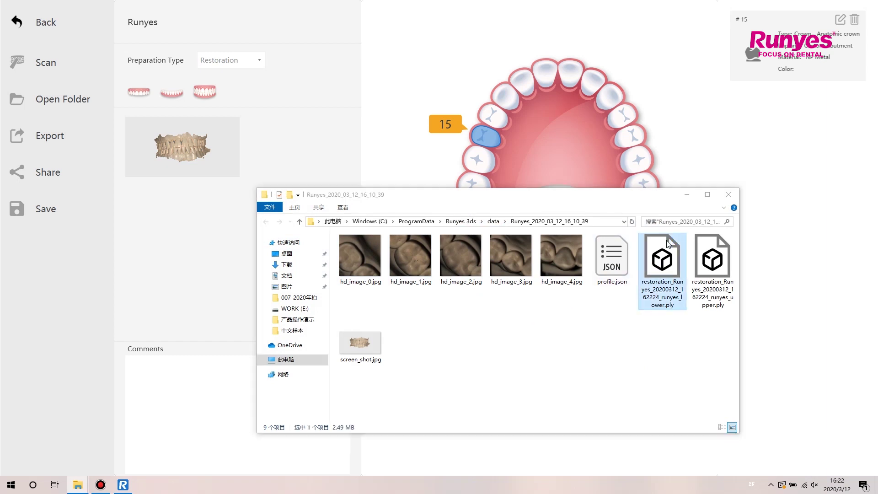
double_click(667, 243)
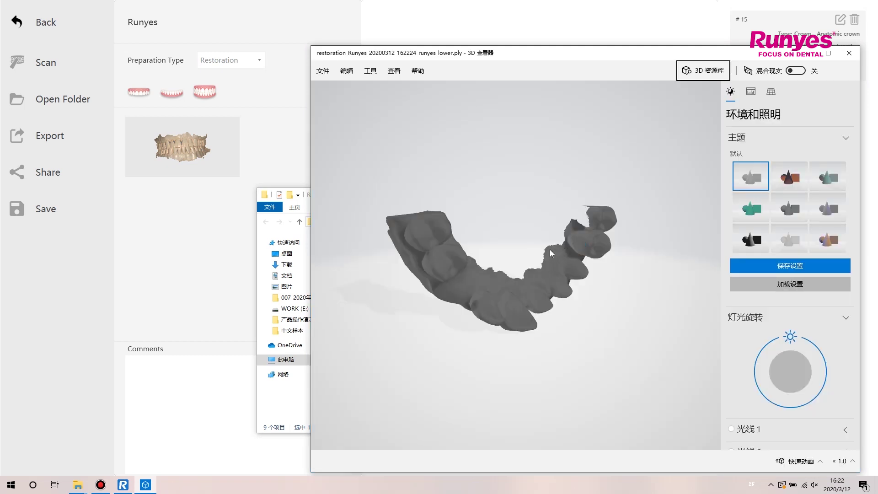
left_click_drag(483, 160, 544, 217)
scroll(541, 219, "up", 2)
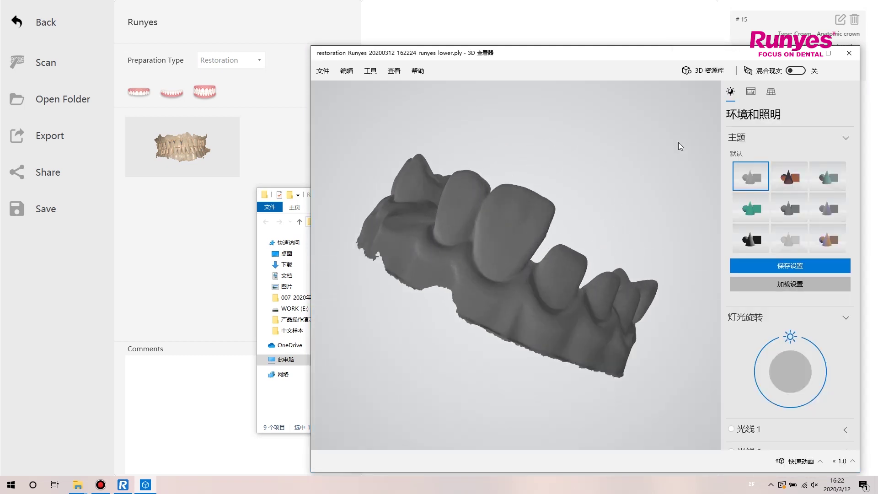
- Close the 3D viewer and the case's data folder to return to the restoration case
left_click(847, 52)
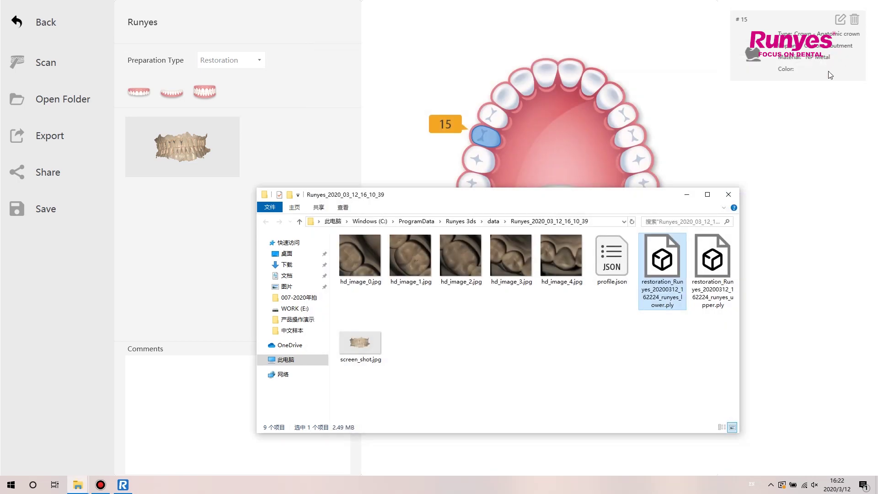
left_click(733, 196)
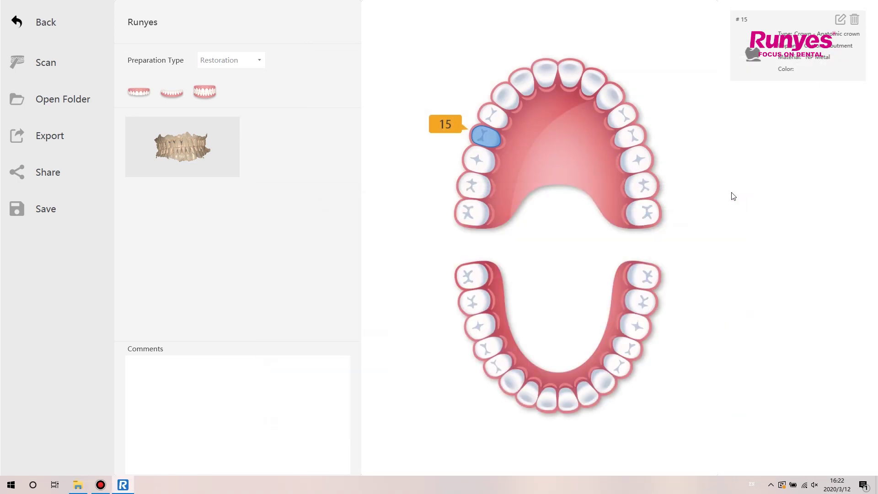
- Export the lower and upper jaw models in ExoCAD format as the archive Runyes.zip on the WORK (E:) drive
left_click(67, 143)
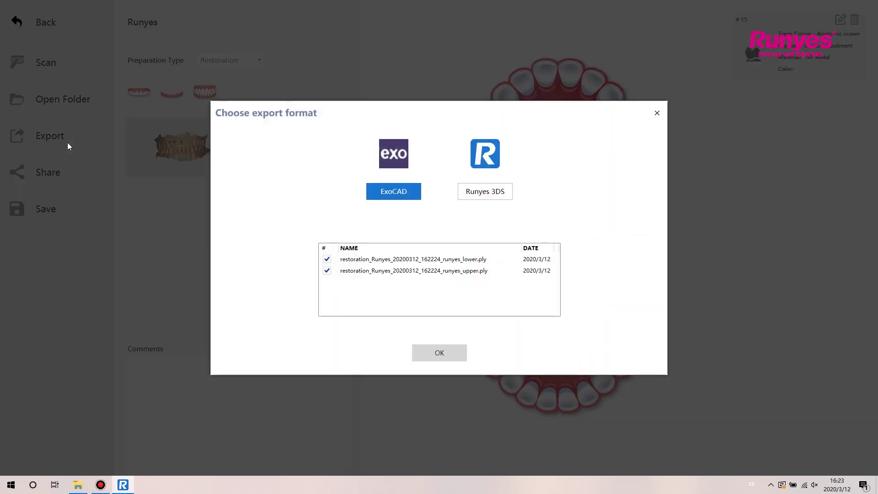
left_click(484, 191)
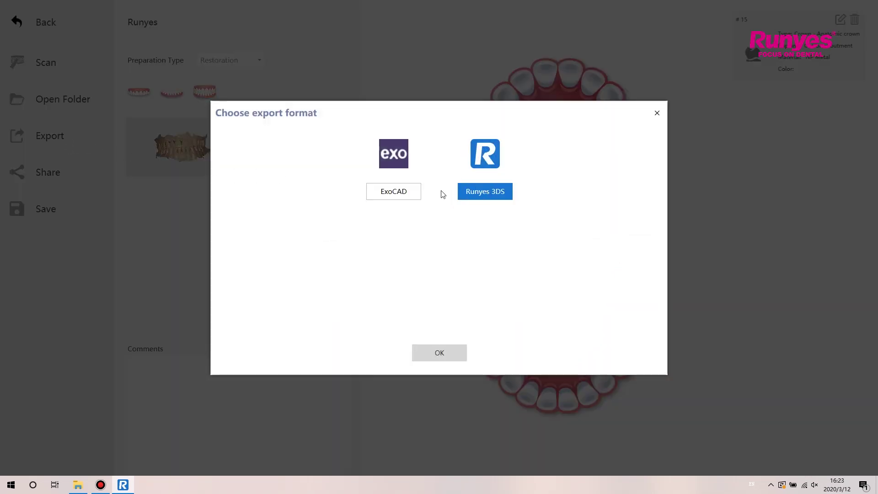
left_click(414, 192)
left_click(453, 352)
left_click(167, 259)
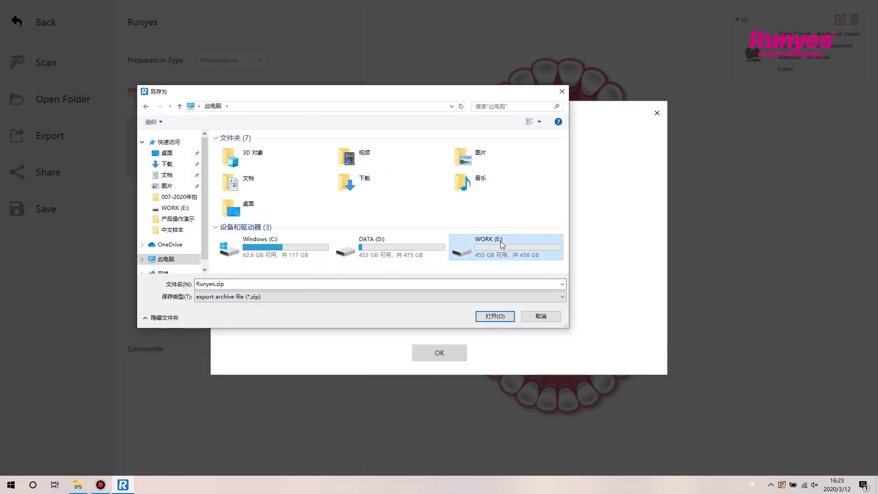
double_click(502, 245)
left_click(503, 318)
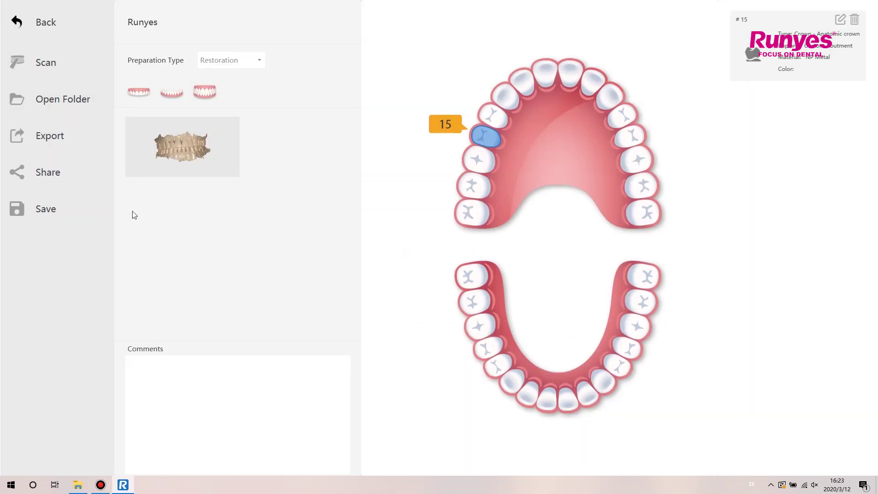
- Share the case data through quick data sharing, copy the download link, and close the sharing window
left_click(57, 176)
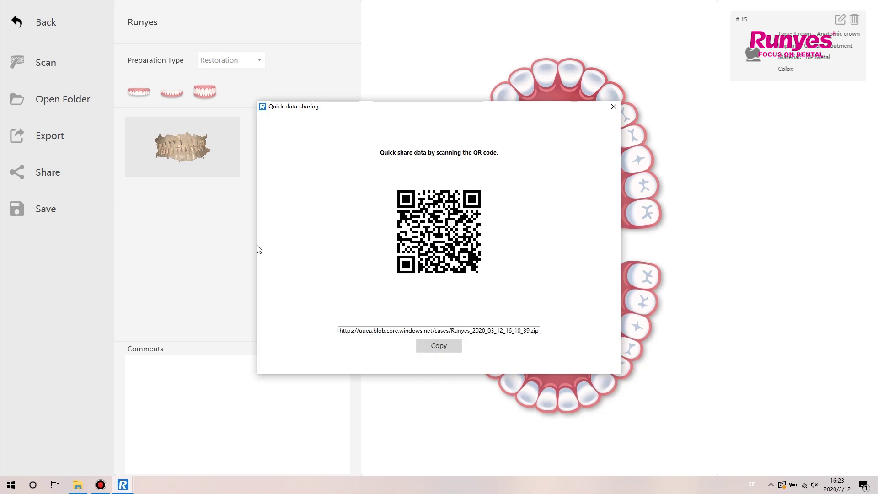
left_click(452, 346)
left_click(613, 107)
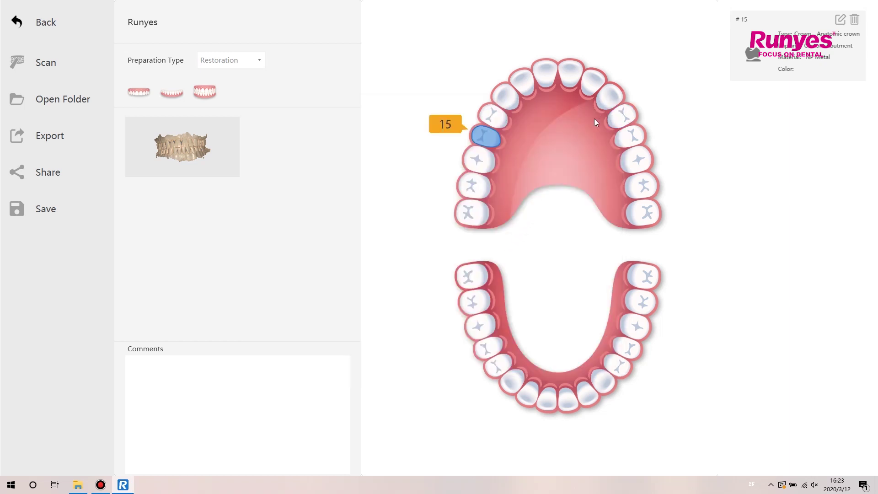